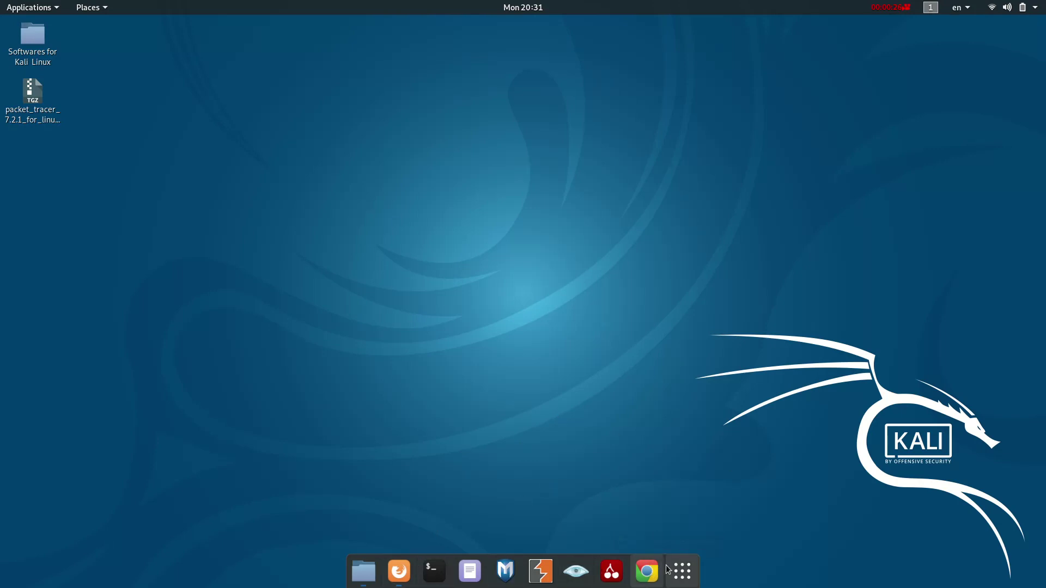
Step: Launch Google Chrome from a Terminal window with the google-chrome command
click(436, 572)
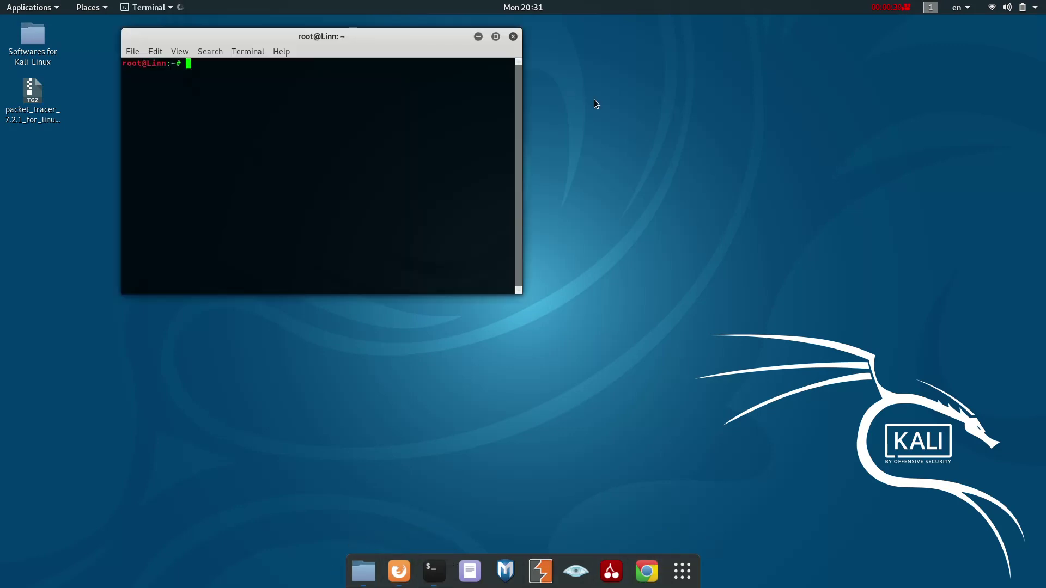
text(goo)
text(gl)
key(Tab)
key(Return)
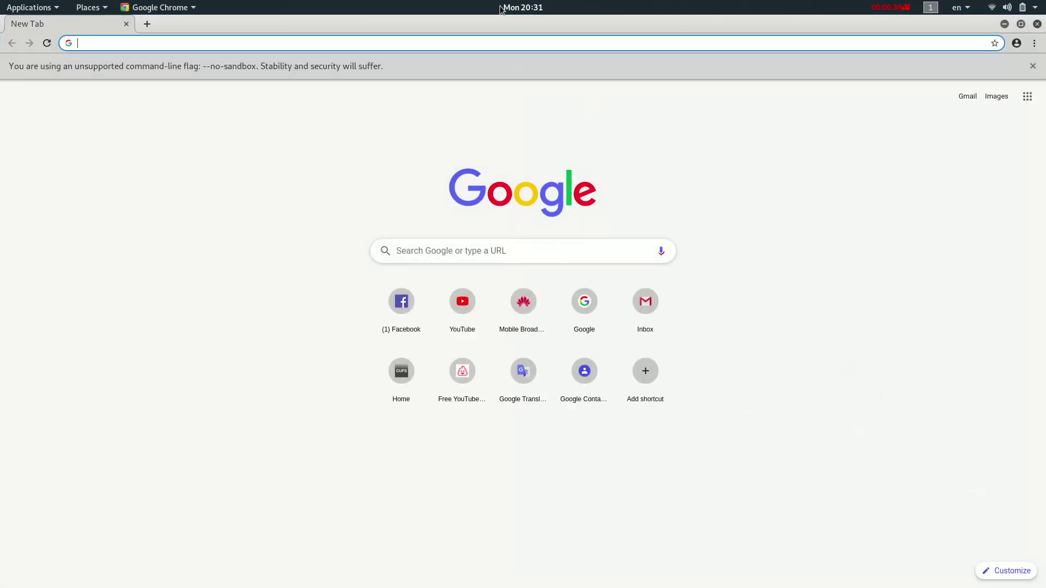
Step: Open and close the Google apps grid several times on the New Tab page
click(1028, 96)
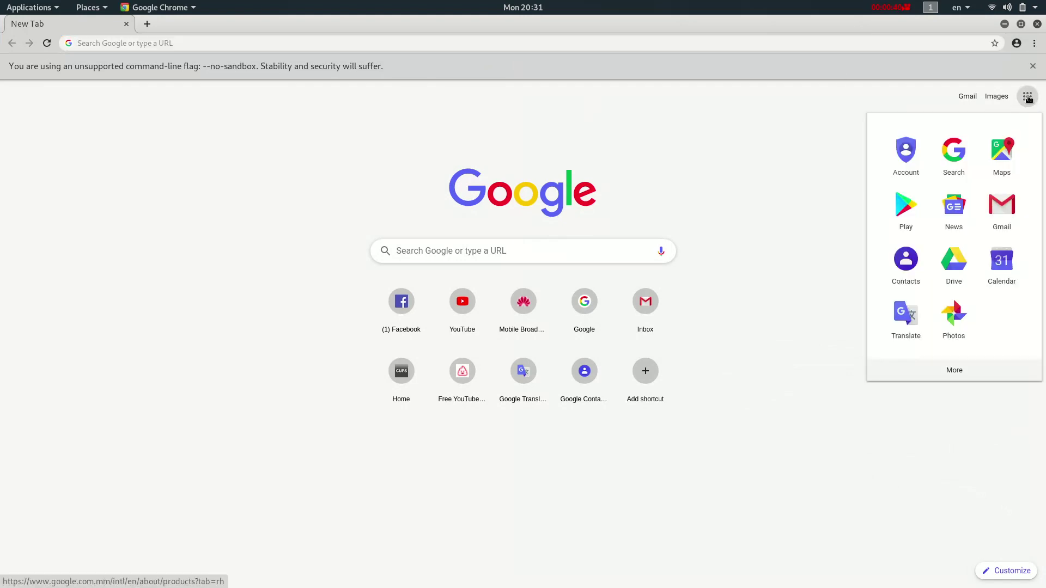
click(1028, 97)
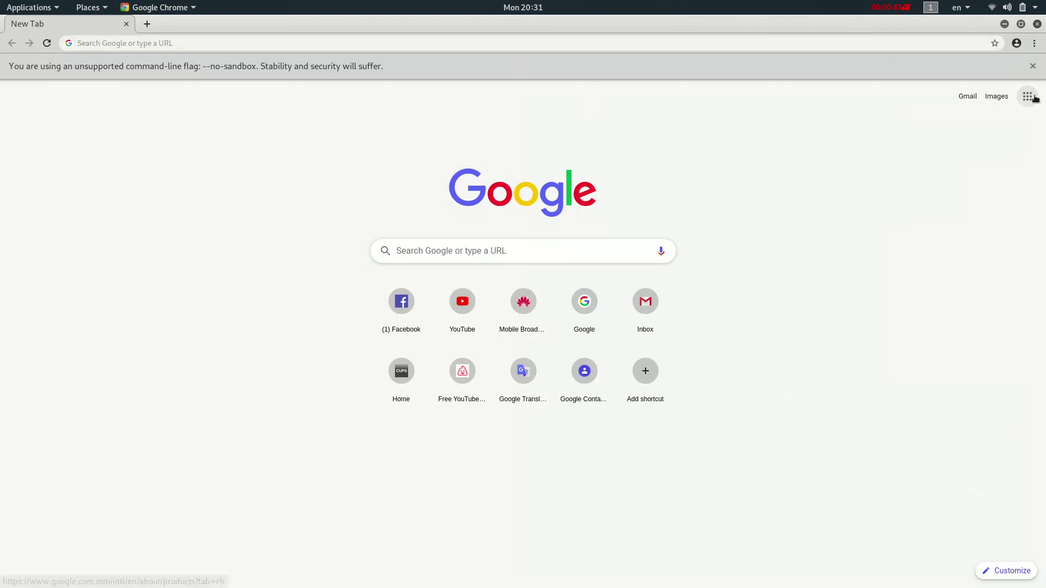
click(1029, 104)
click(521, 42)
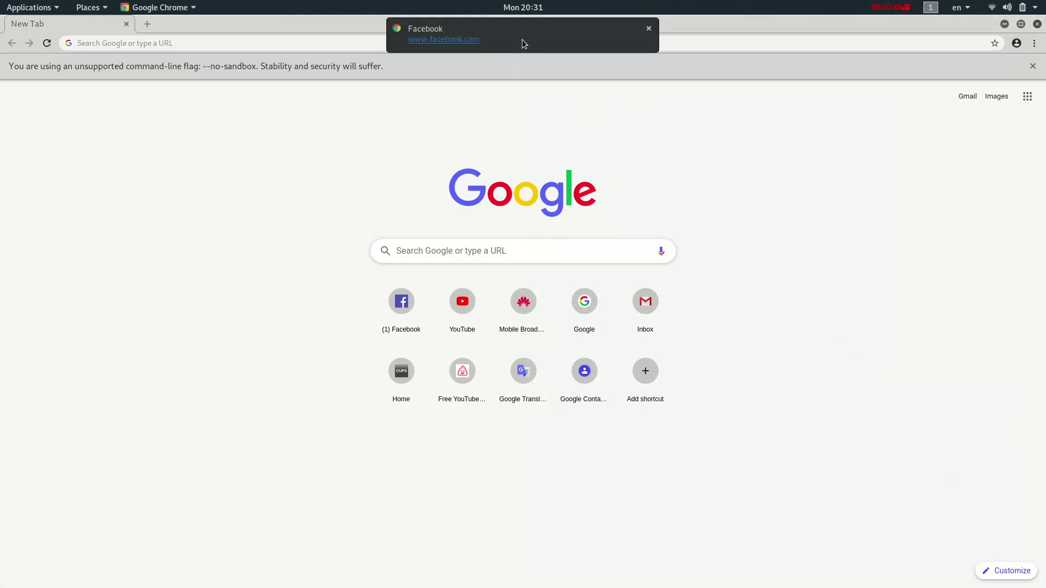
click(1027, 97)
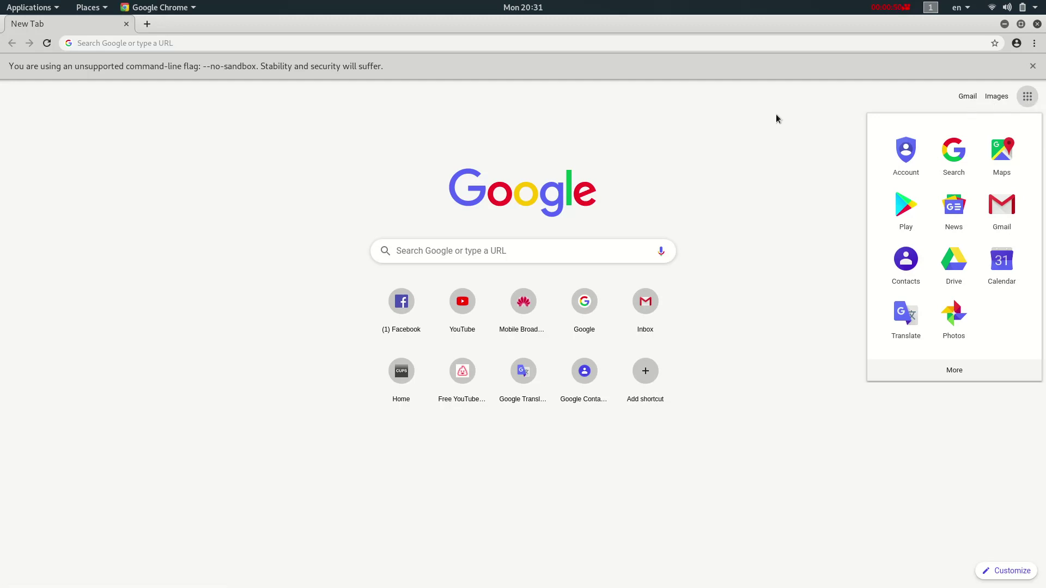
click(1032, 98)
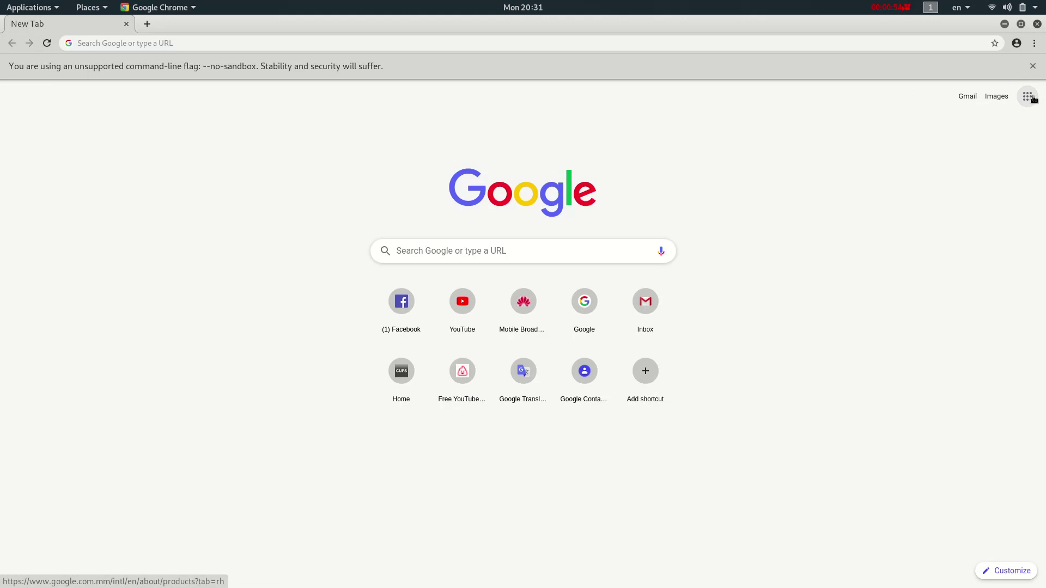
Step: Open and close an extra tab, then dismiss the no-sandbox warning bar
click(153, 25)
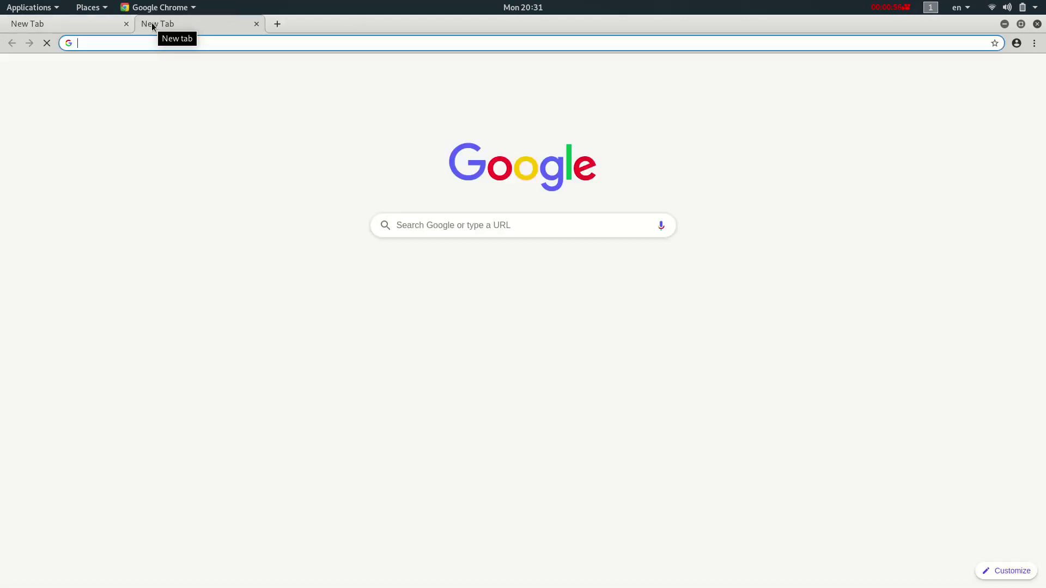
click(255, 25)
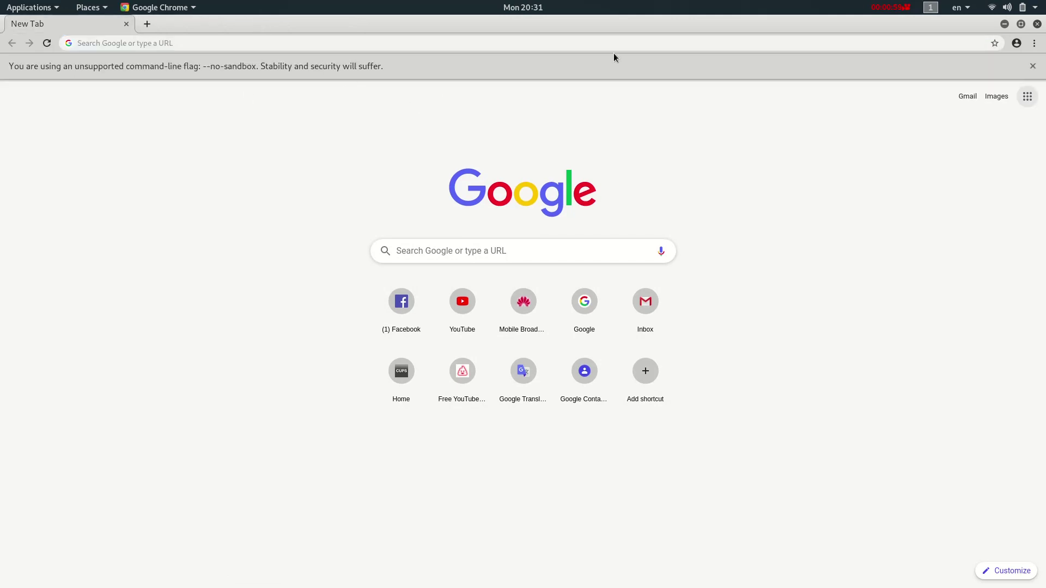
click(1032, 66)
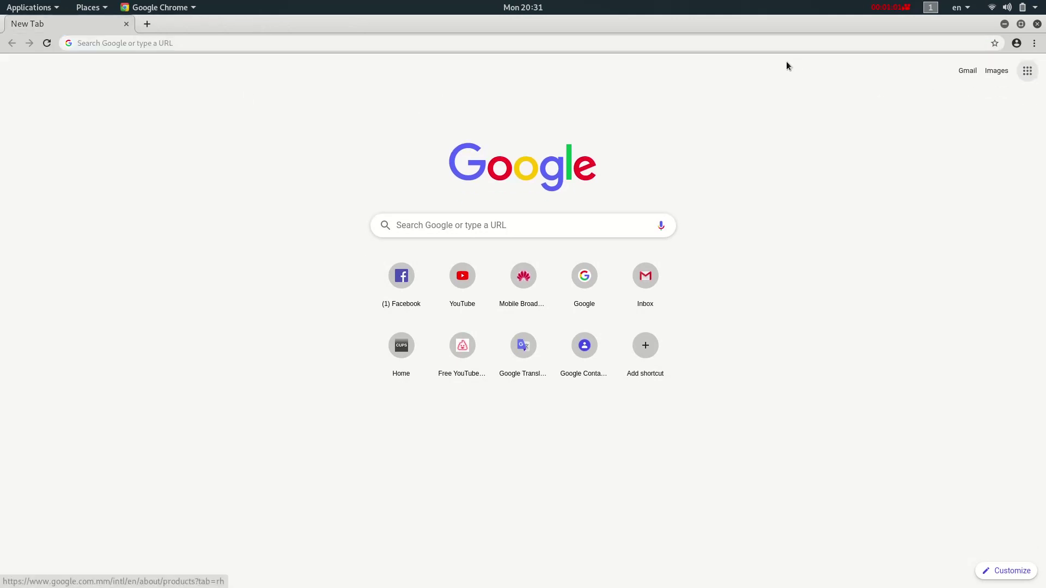
click(176, 49)
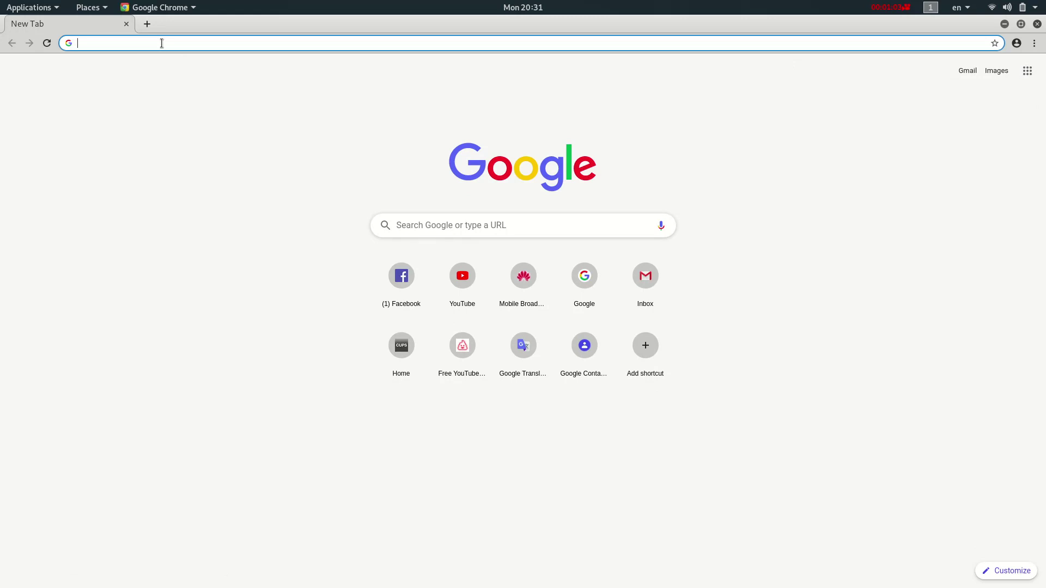
text(www.gmail.)
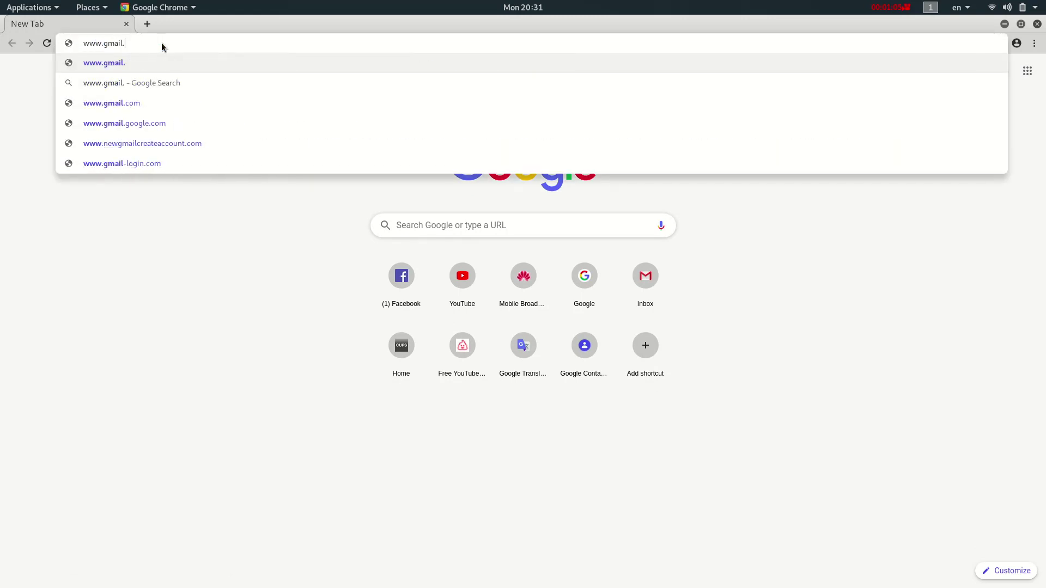
text(com)
key(Return)
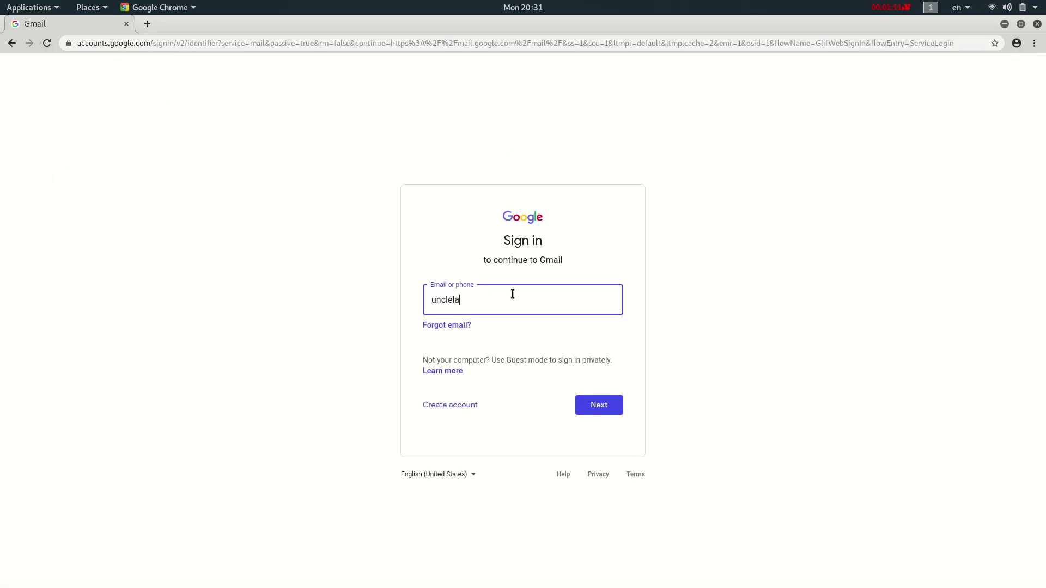
text(gmail.com)
key(Return)
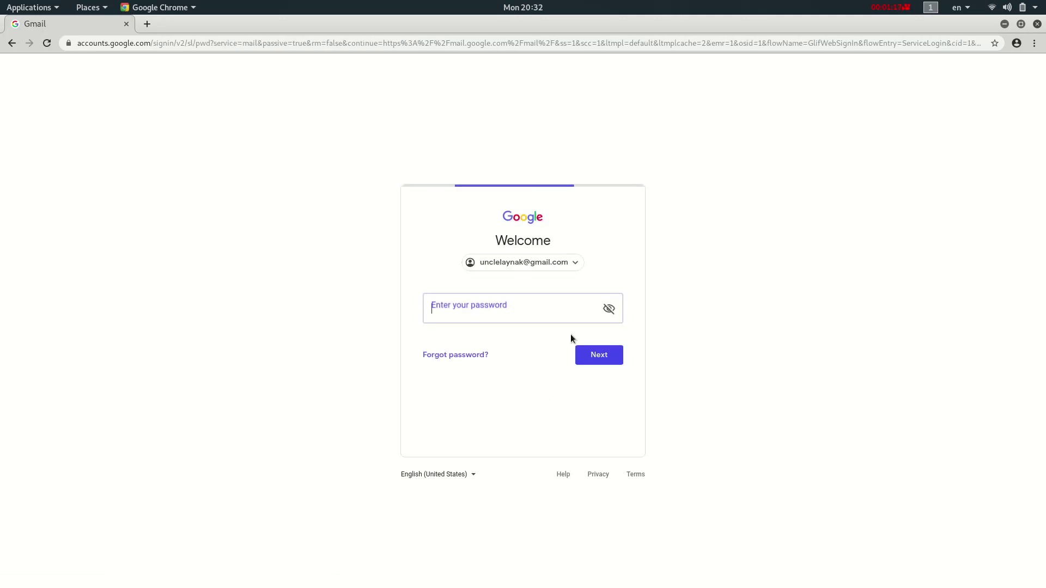
text(•)
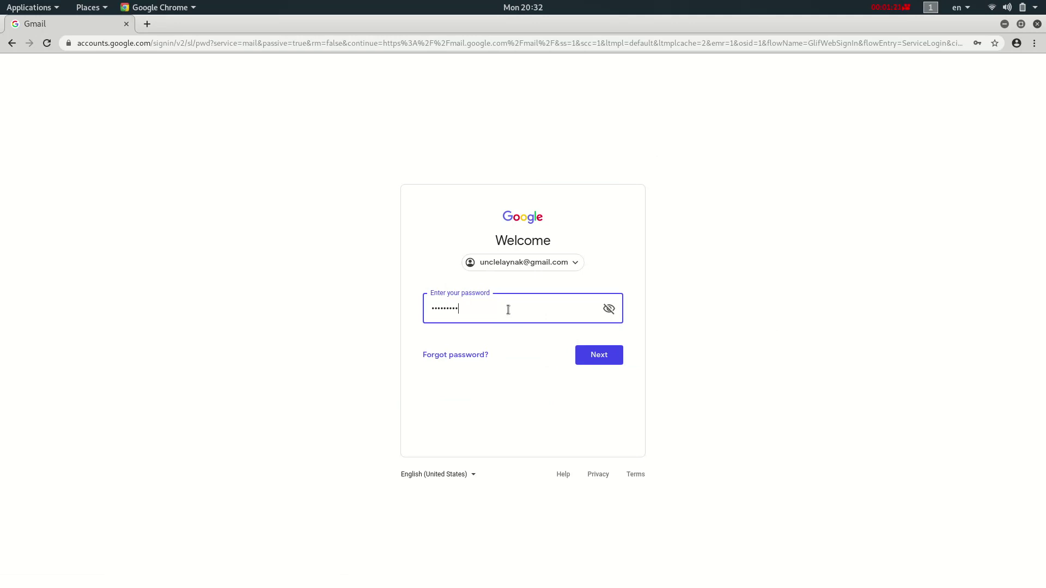
text(•)
key(Return)
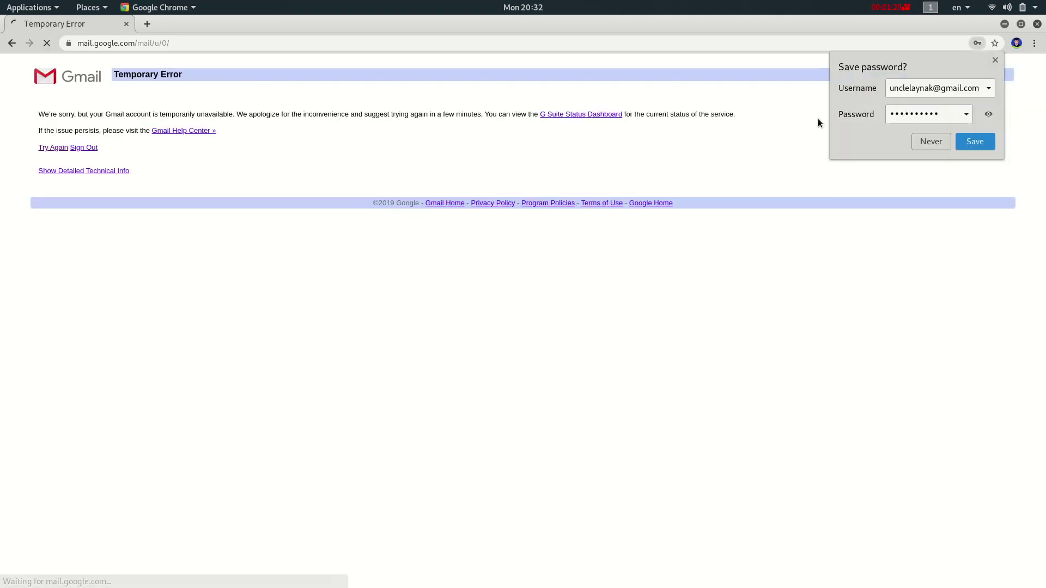
click(931, 140)
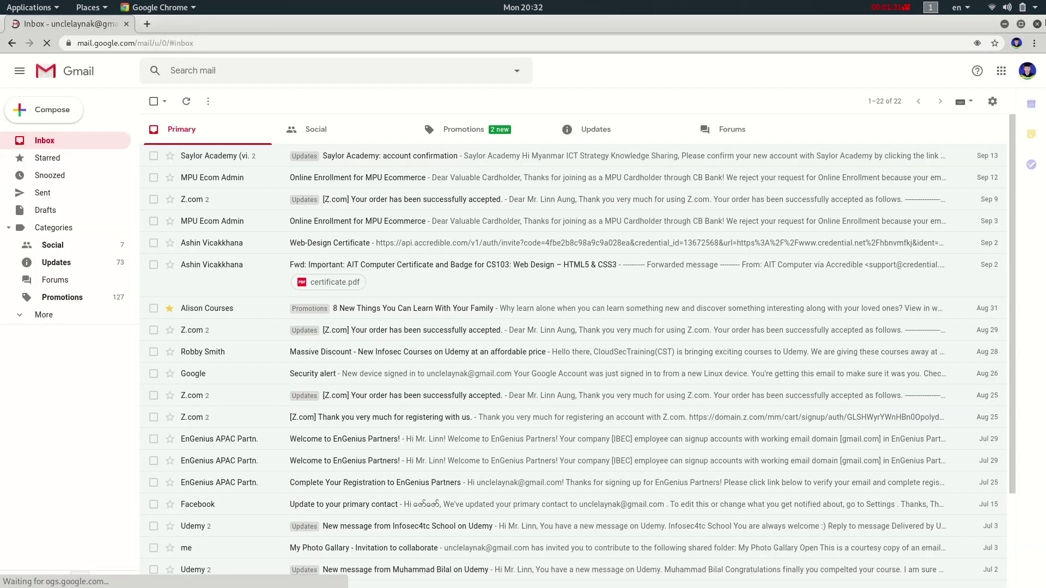
Step: In a new tab, launch Google Docs from the Google apps grid's More section
click(153, 25)
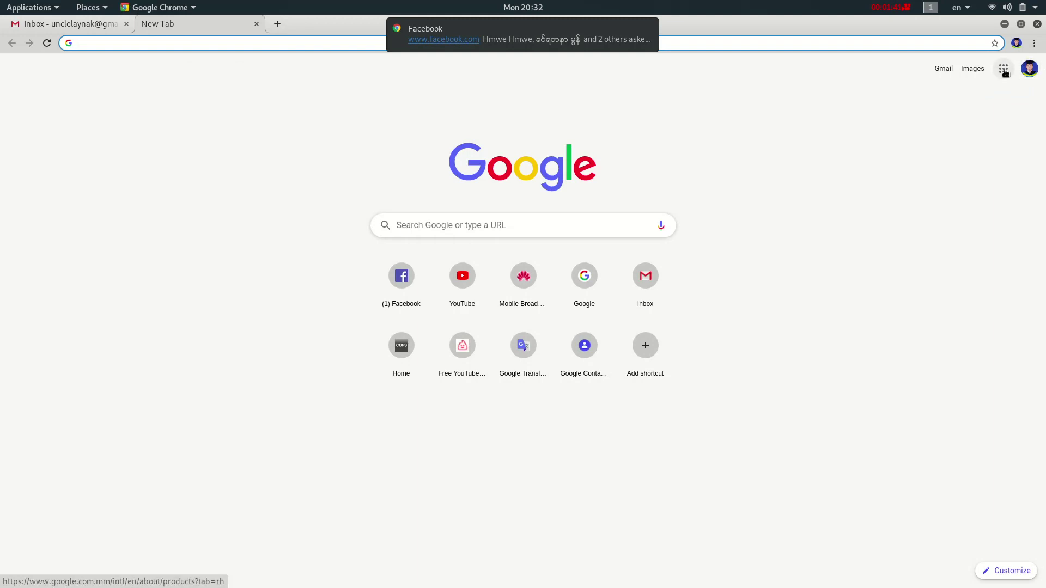
click(1002, 69)
click(1003, 69)
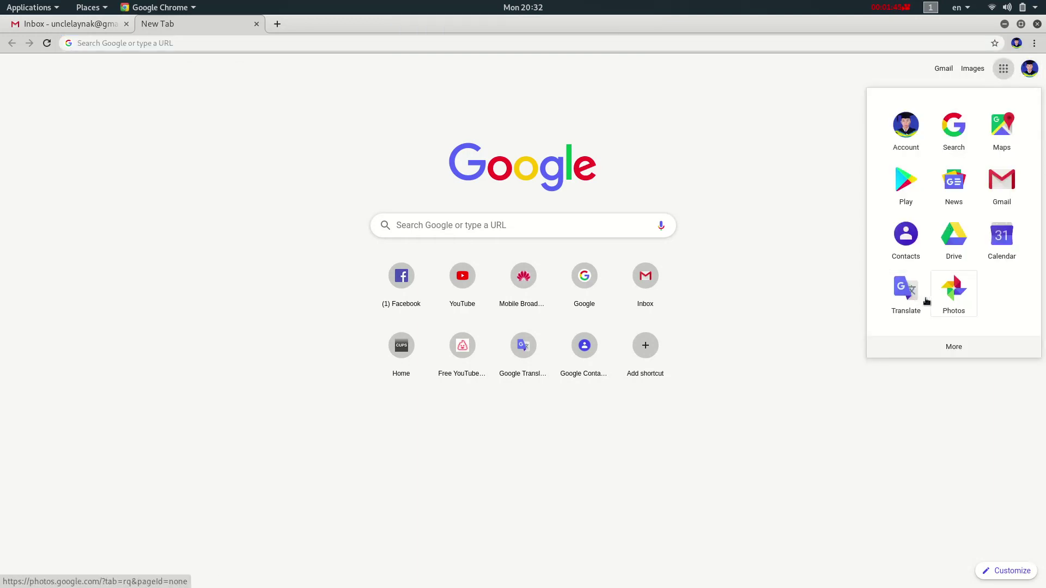
click(954, 348)
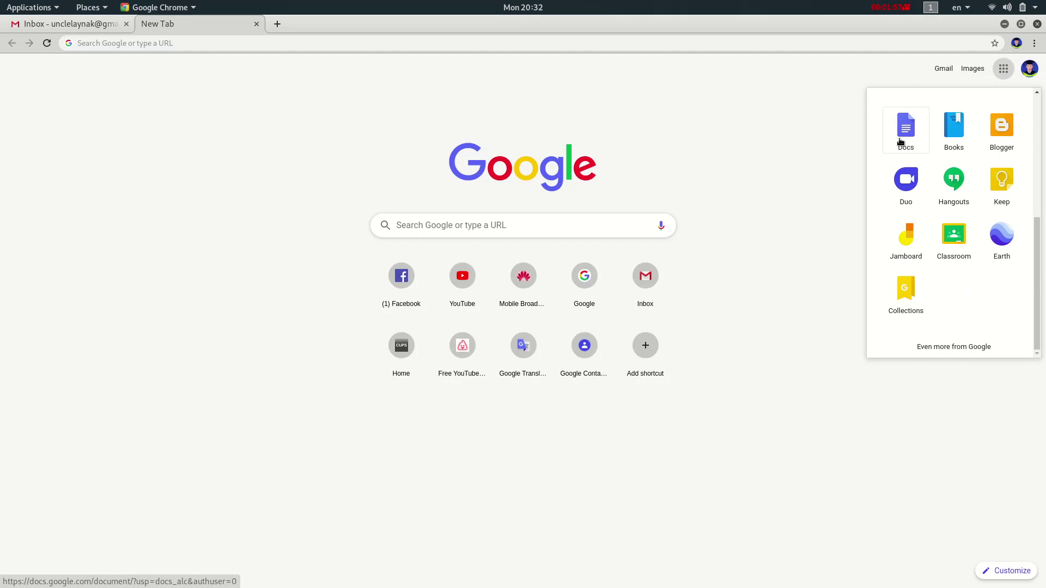
click(900, 142)
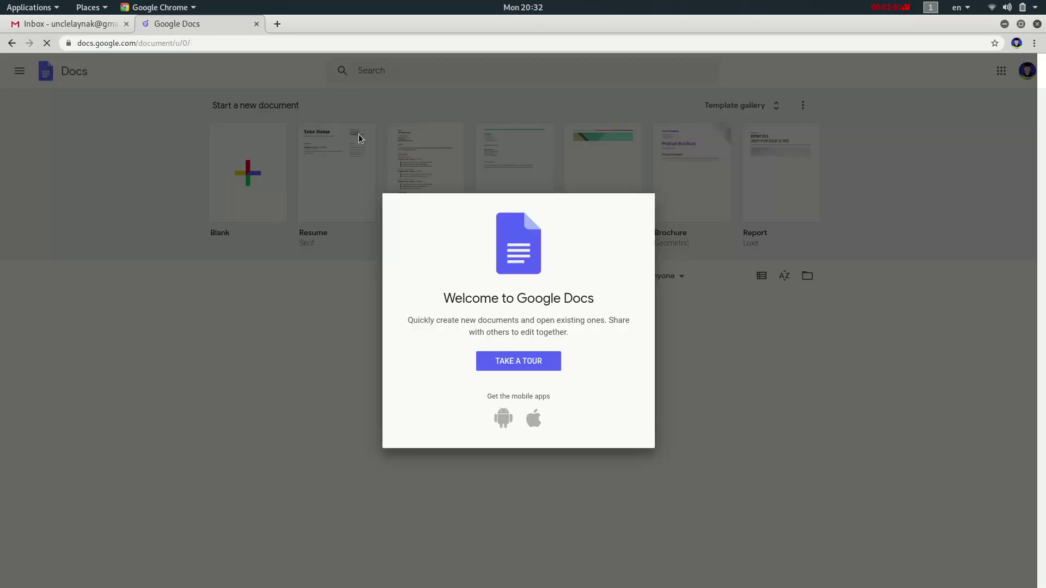
Step: Step through the Docs welcome tour, then create a Blank document
click(525, 362)
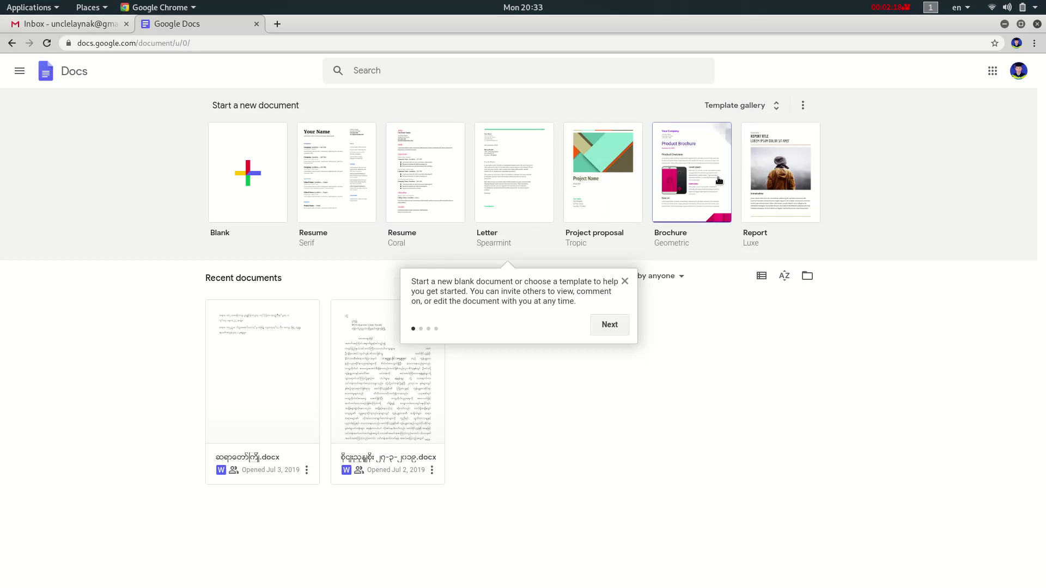
click(608, 329)
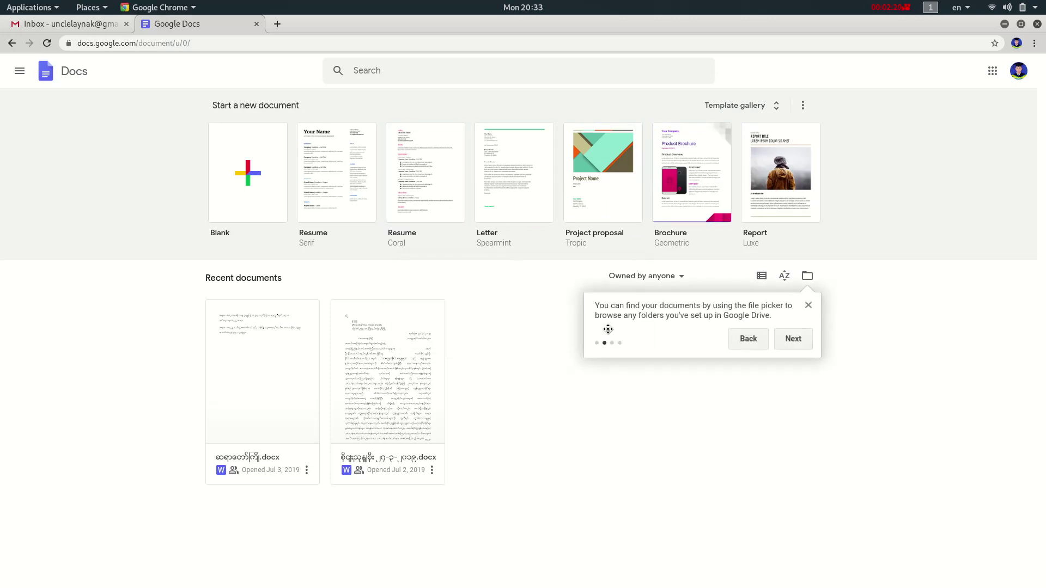
click(784, 339)
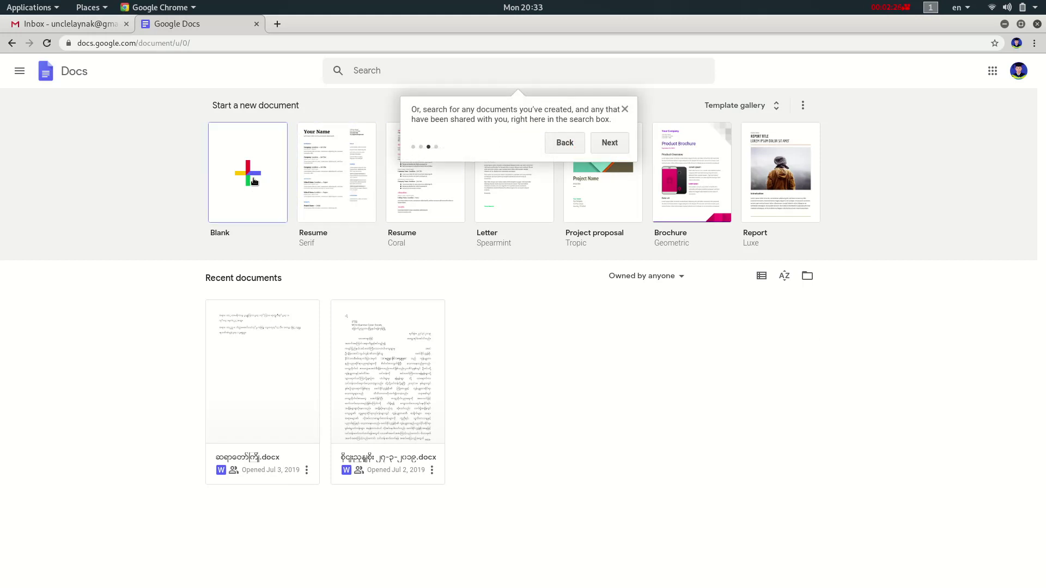
click(253, 181)
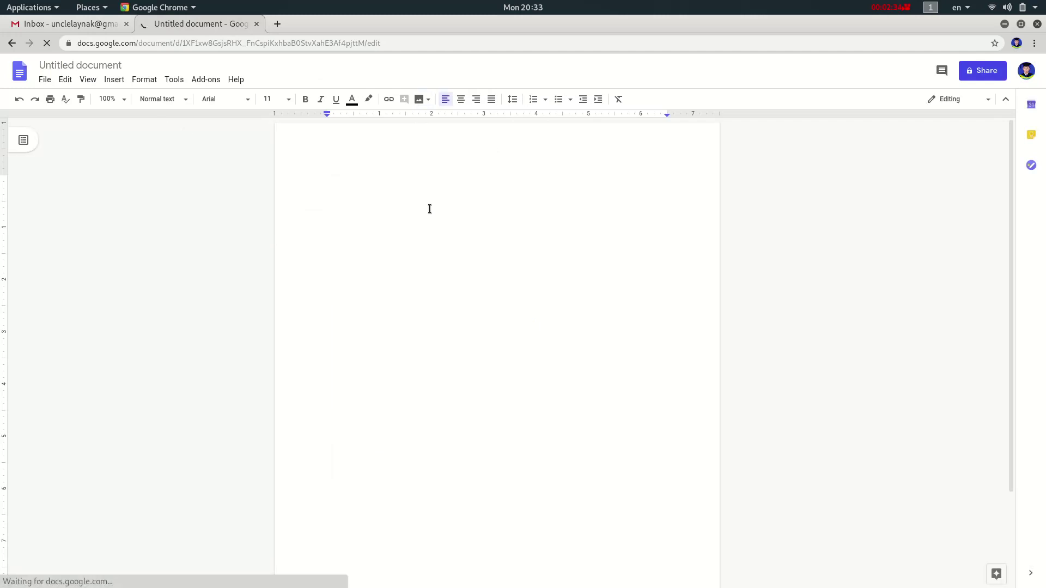
Step: Try the Burmese keyboard input with a stray character, delete it, and switch back to English
key(super+space)
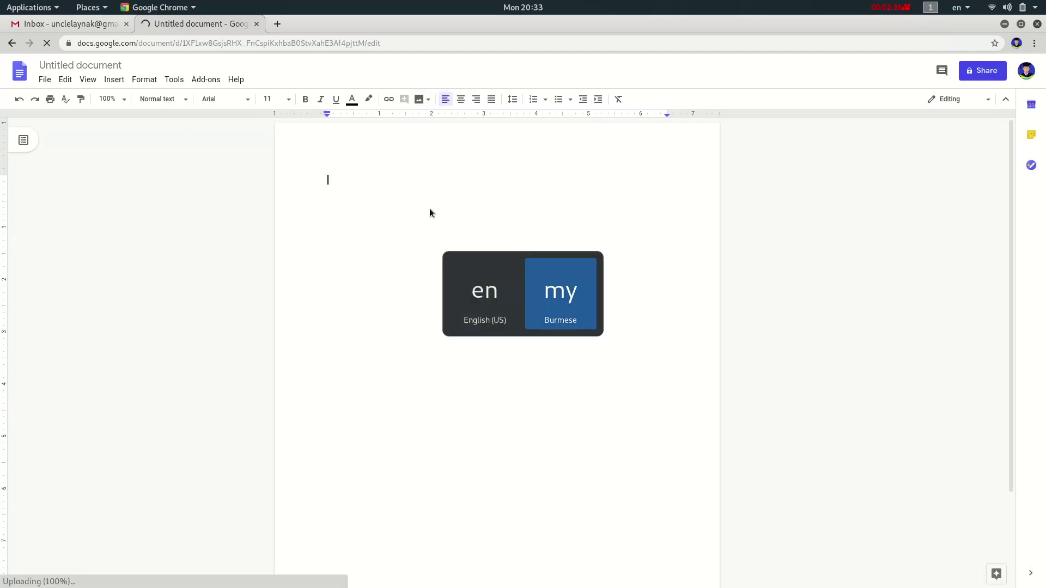
key(super+space)
key(super+space)
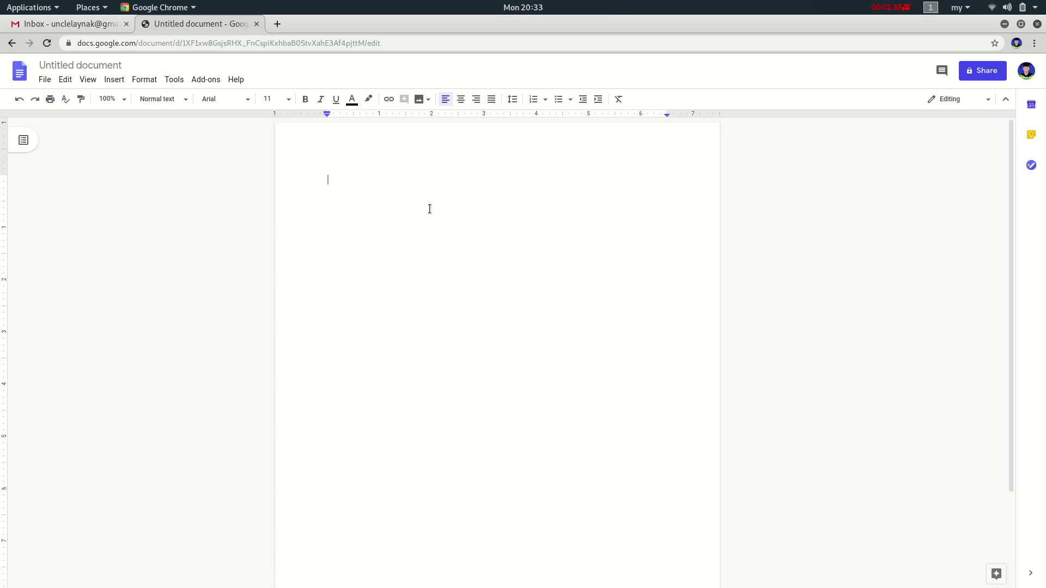
text(ပေ)
key(BackSpace)
key(super+space)
key(super+space)
key(super+space)
key(super+space)
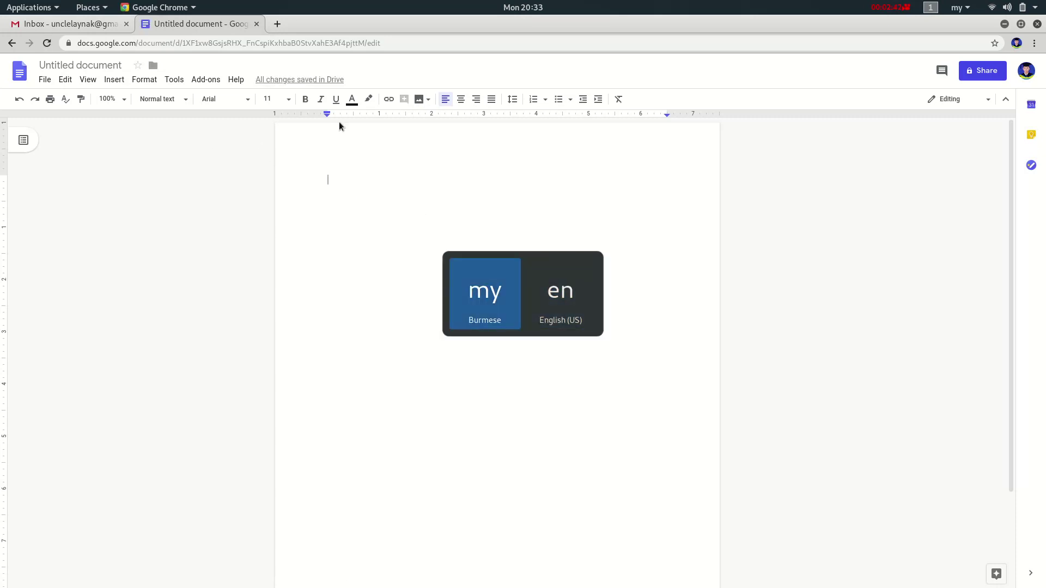
key(super+space)
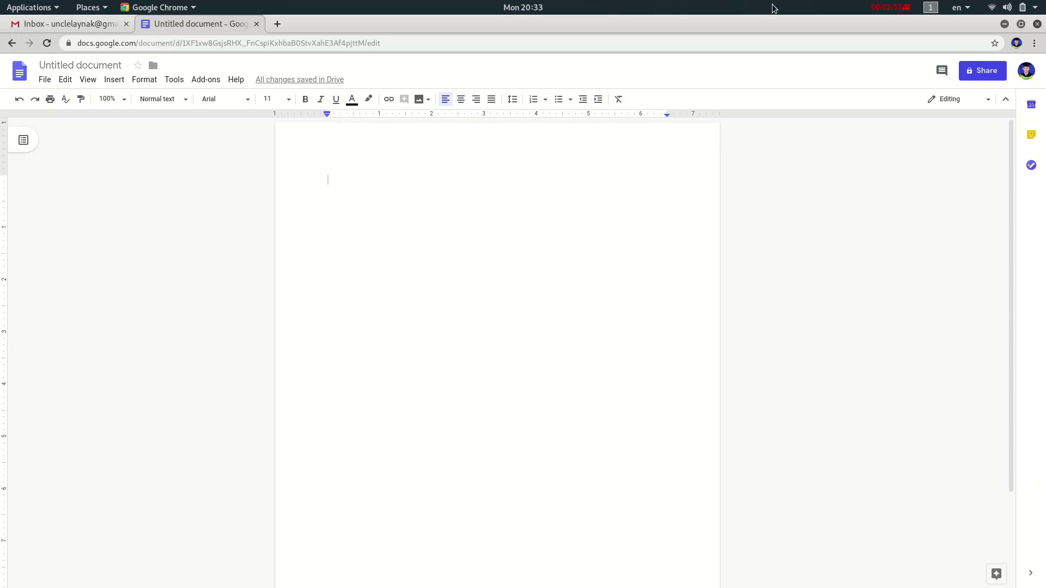
Step: Open an extra New Tab, glance at the apps grid, and return to the Untitled document
click(282, 25)
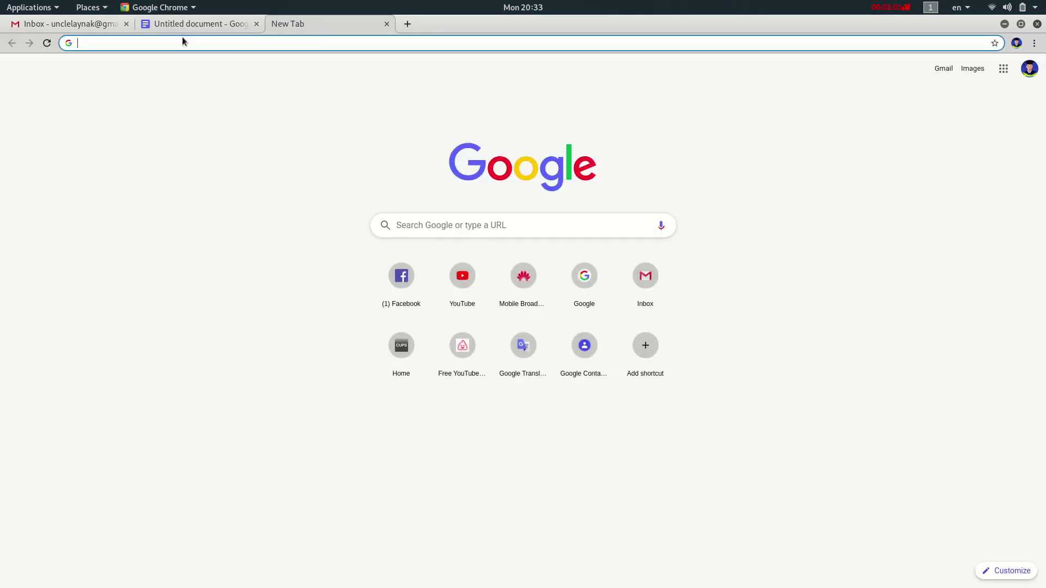
click(1004, 69)
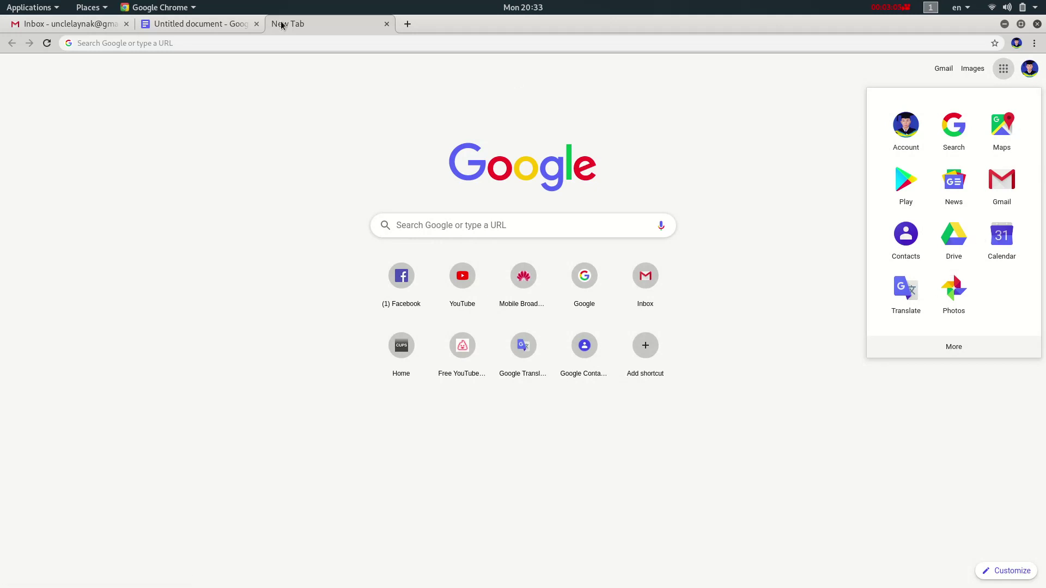
click(232, 25)
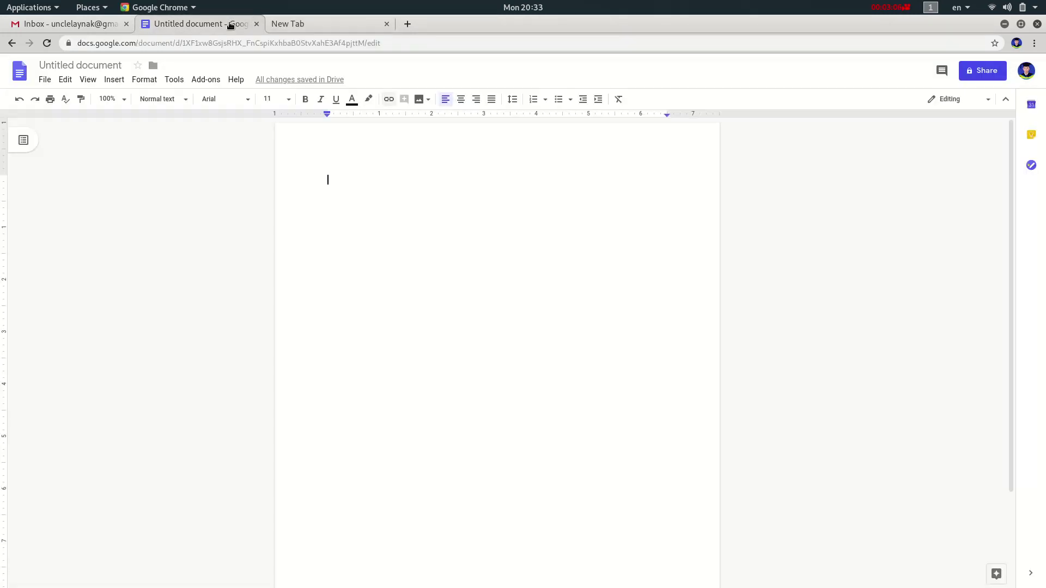
Step: Switch to Burmese input and type the first two lines 'ထ' and 'ဆက်' at the top
click(355, 172)
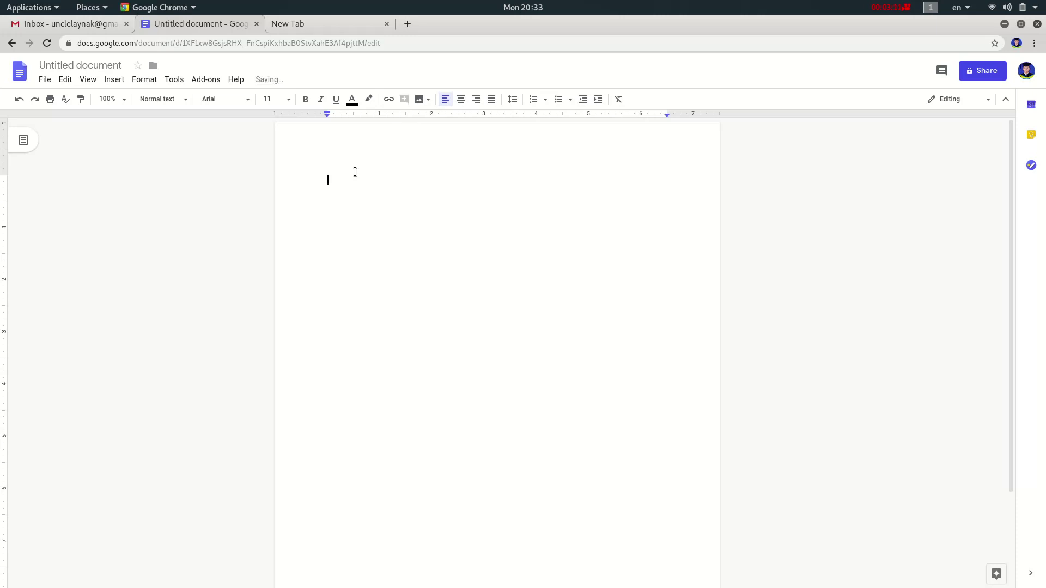
key(super+space)
text(ထ)
key(Return)
text(ဆက်)
key(Return)
Step: After fixing several mistyped characters, type the third Burmese line 'ေါကမဖေေမြင့်ပြည်ာင်စဝန်ကြ'
text(ြပ)
key(BackSpace)
key(BackSpace)
key(BackSpace)
text(ပြ)
key(BackSpace)
text(ဇ)
key(BackSpace)
text(ဦ)
key(BackSpace)
key(BackSpace)
key(BackSpace)
text(ေ)
text(ါကမ)
text(ဖေ)
text(ေ)
text(မြင့်)
text(ပြည်)
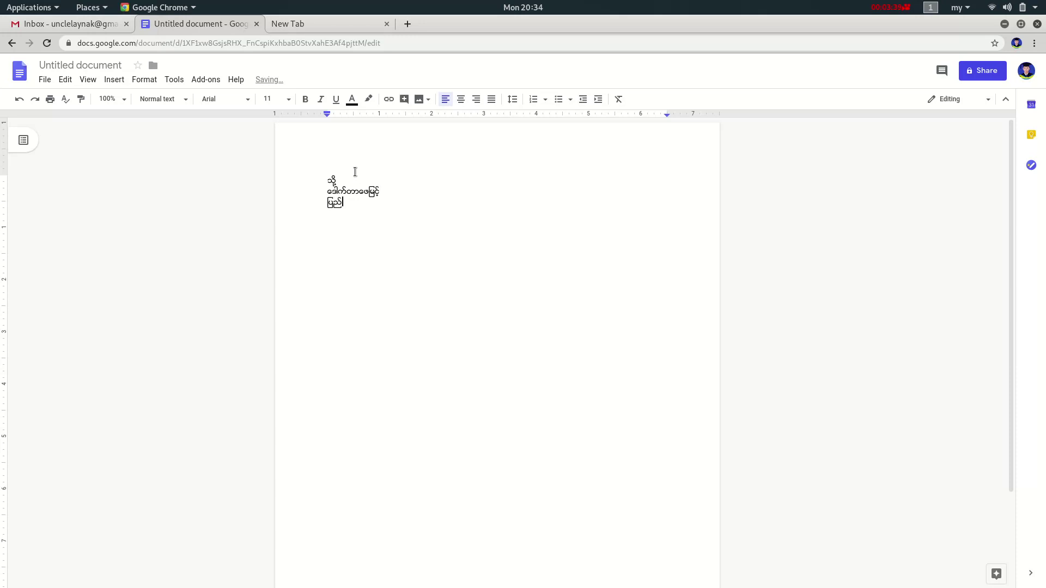
text(ာင်စ)
text(ဝန်ကြီး)
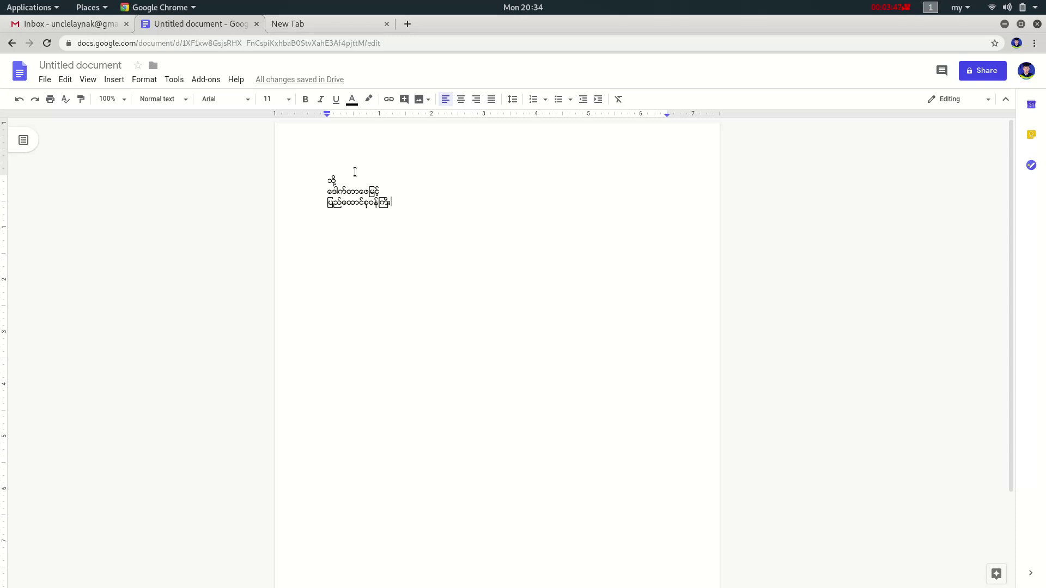
Step: Add a new paragraph with the Burmese subject line 'အေကြာင်း' 'က်သွယ်ရေးကို', then open the File menu
key(Return)
key(Return)
text(အေကြာ)
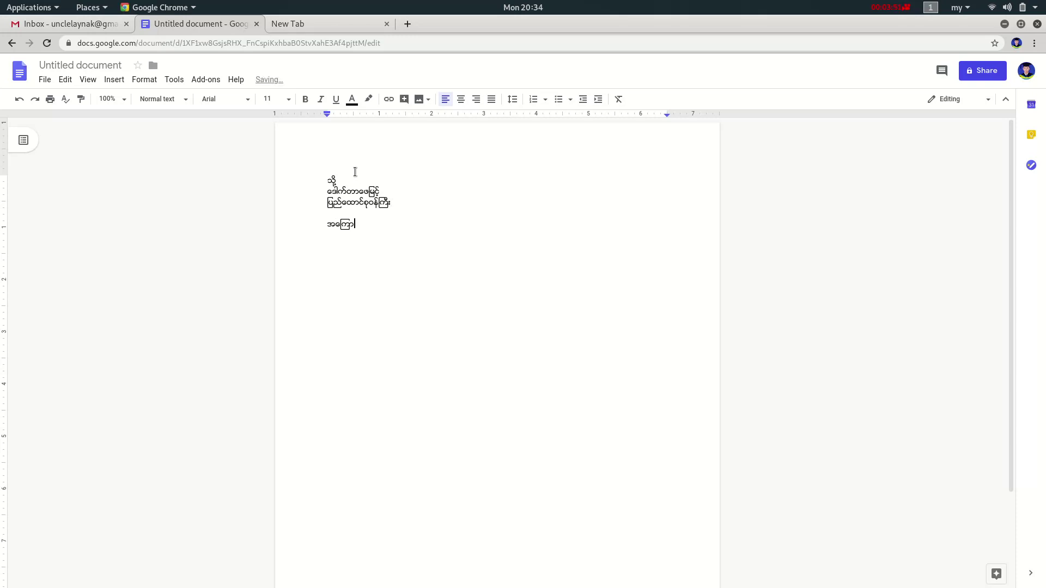
text(င်းအရာ။      ။ ဆ)
text(က်)
text(သွယ်ရေး)
text(ကို)
key(Return)
click(45, 82)
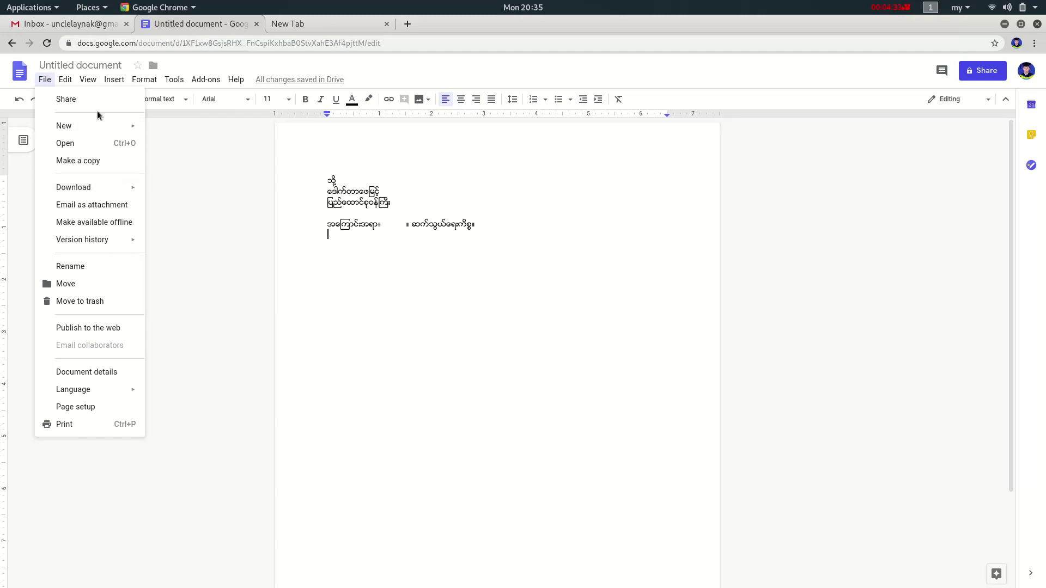
Step: Create another blank Untitled document and head to the Docs home page
click(59, 86)
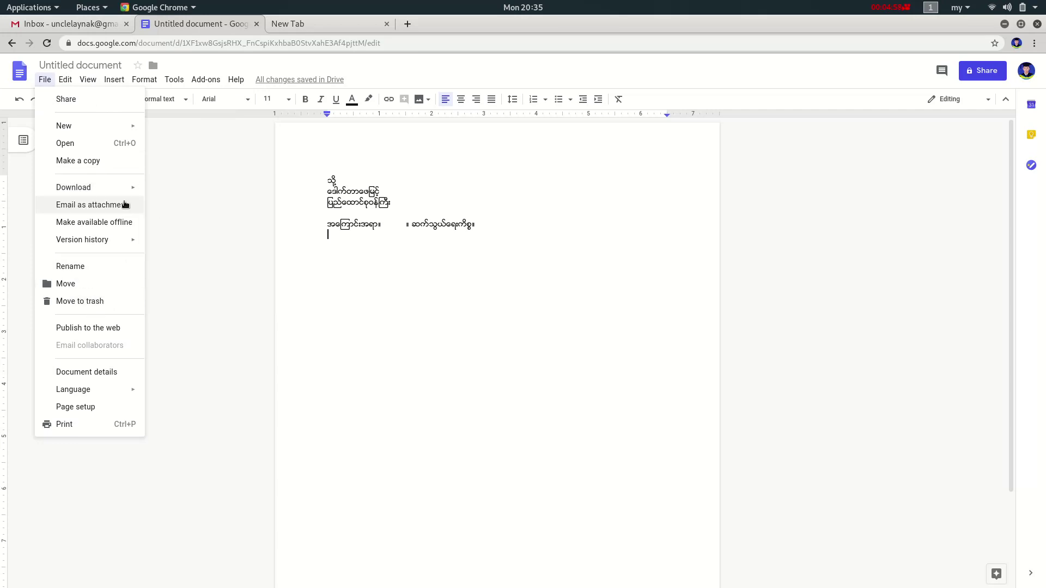
mouse_move(82, 126)
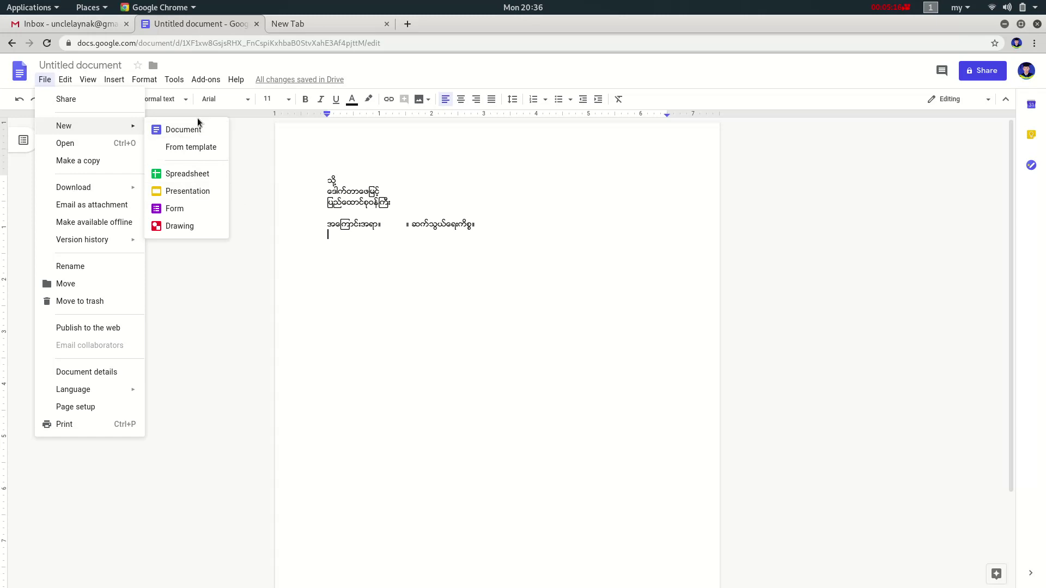
click(250, 132)
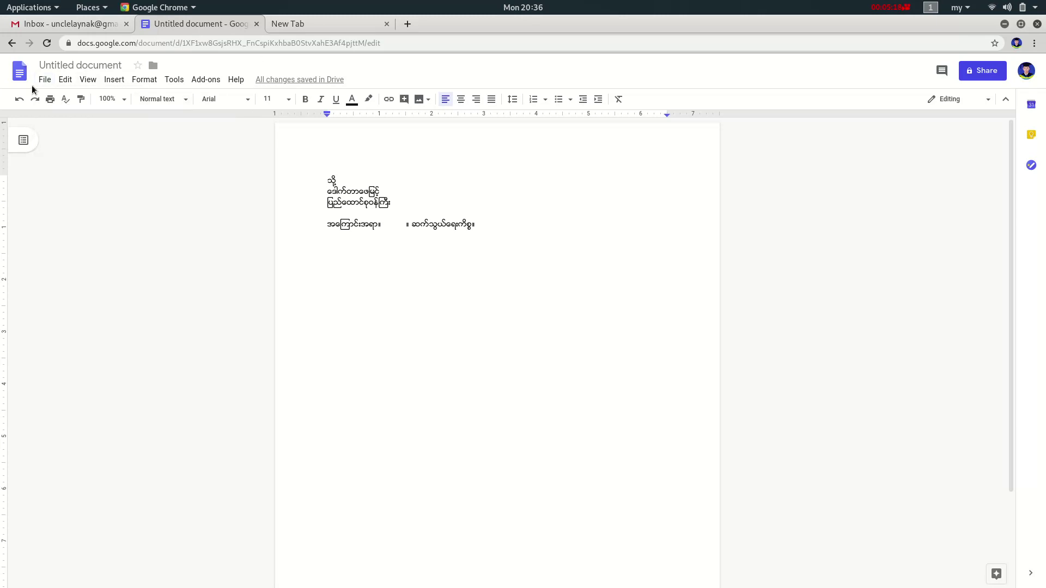
click(20, 71)
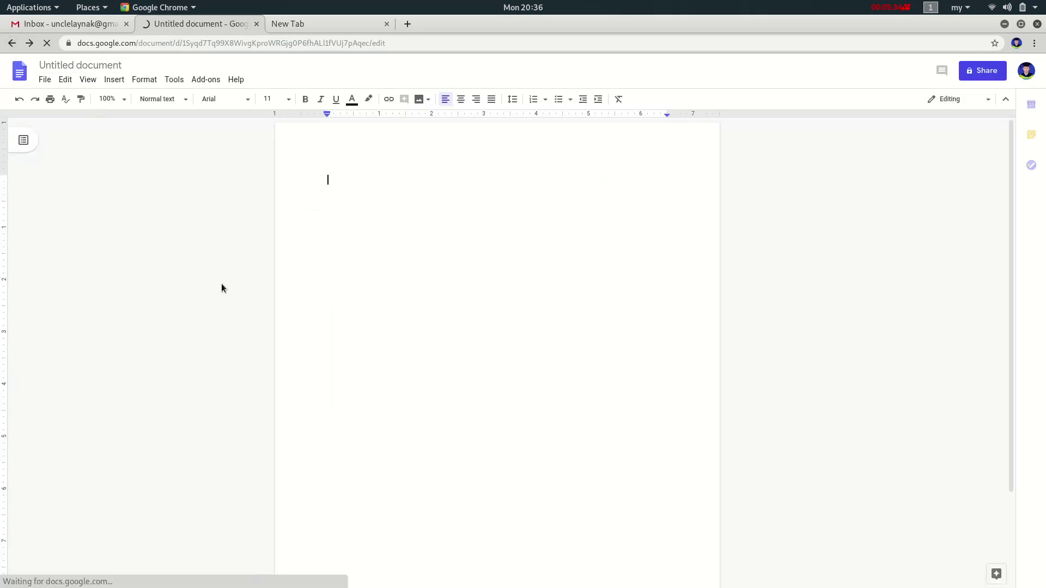
Step: Reopen the Burmese Untitled document from Docs home and keep it in Editing mode
key(alt+Left)
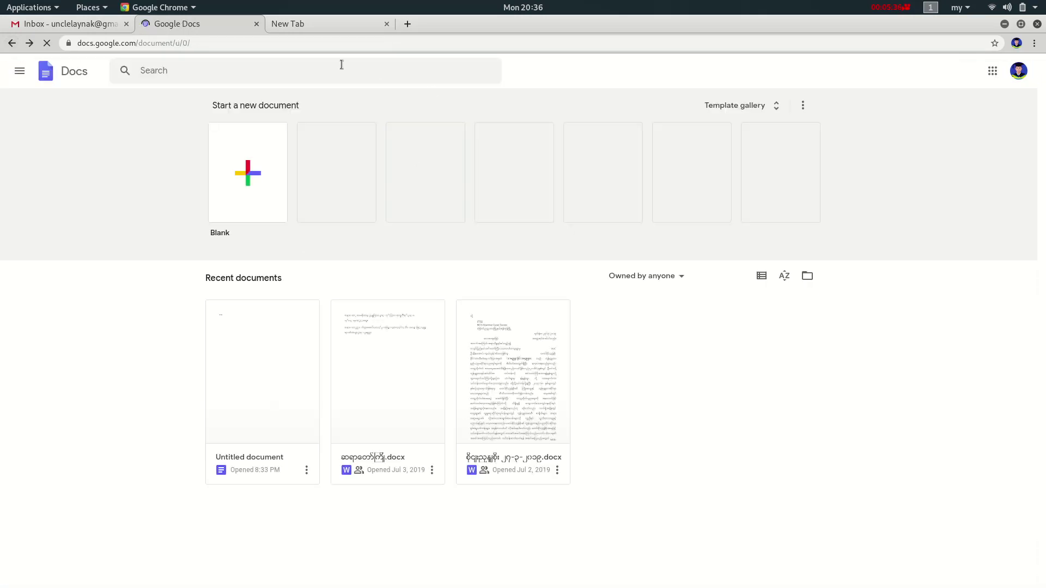
click(275, 376)
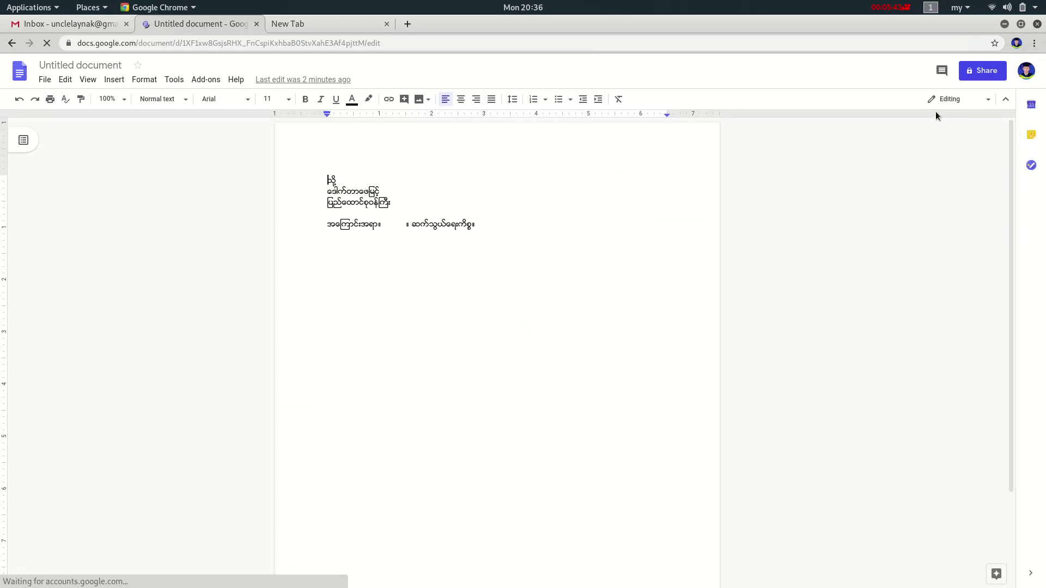
click(988, 100)
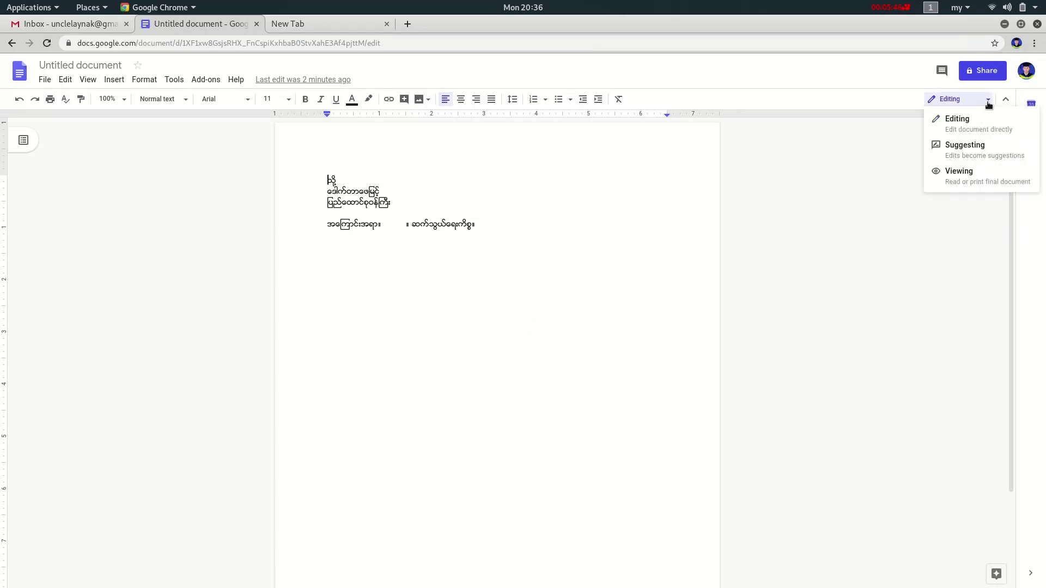
click(939, 117)
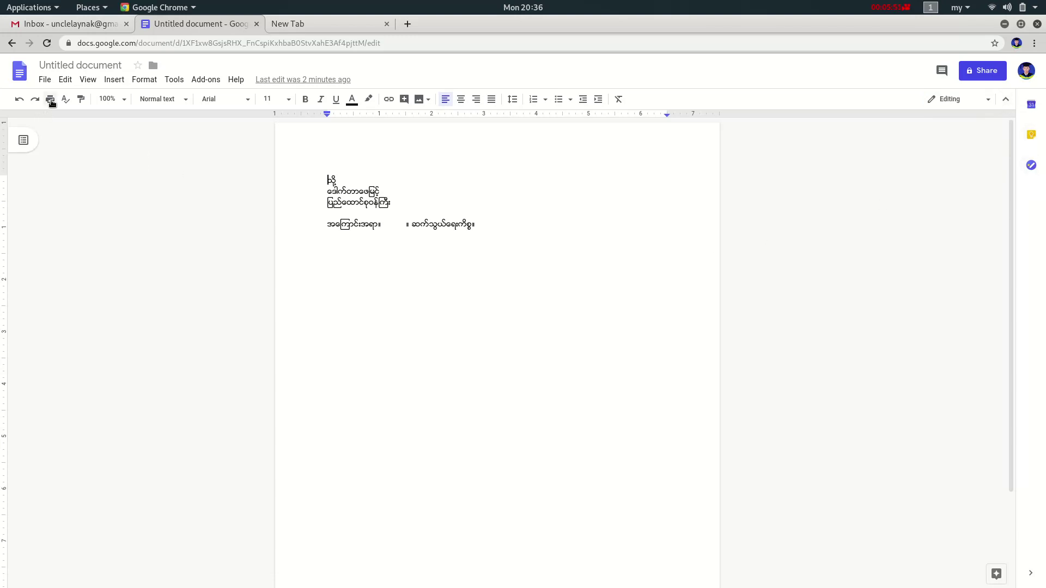
Step: Open and dismiss the File menu, then show the Activities overview of open windows
click(47, 81)
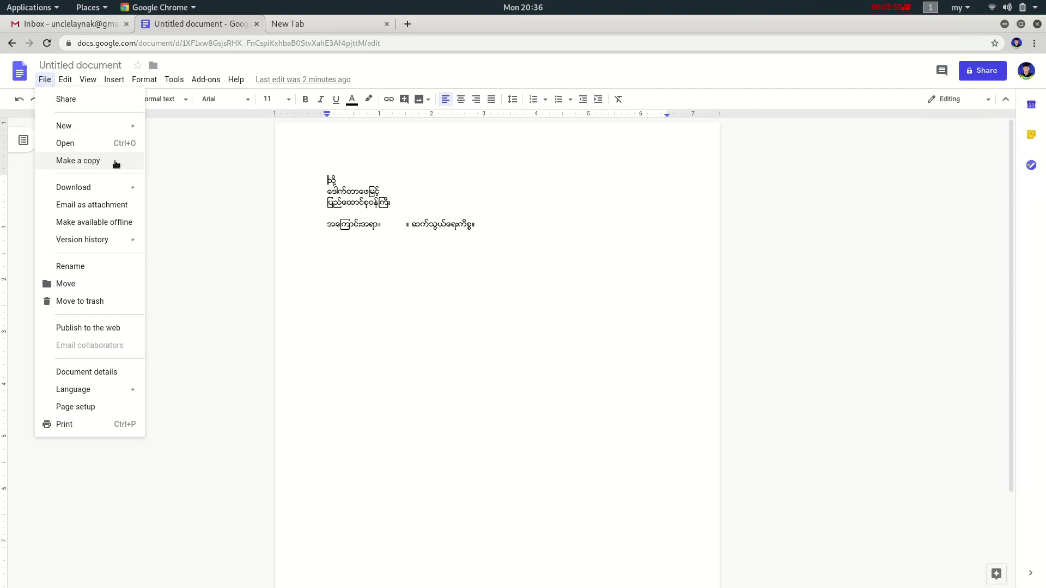
click(211, 323)
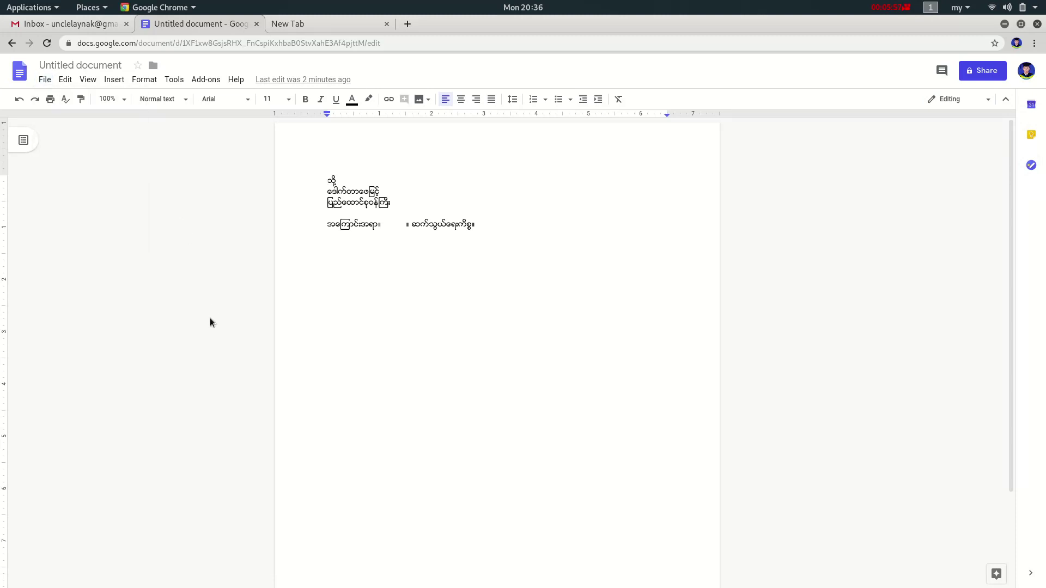
key(super)
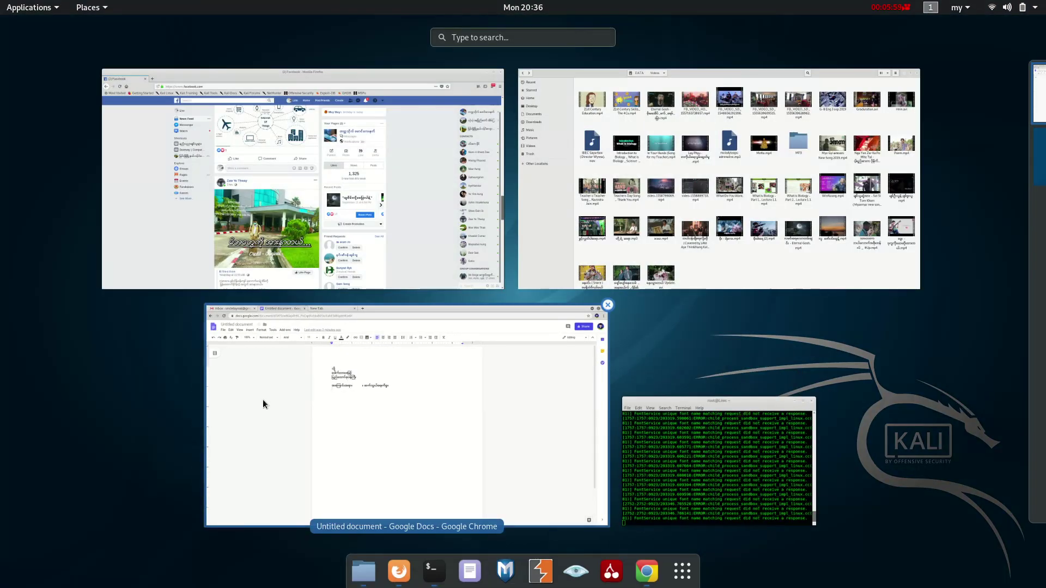
Step: Return to the Chrome window with the Burmese draft and view the paragraph styles list
click(263, 403)
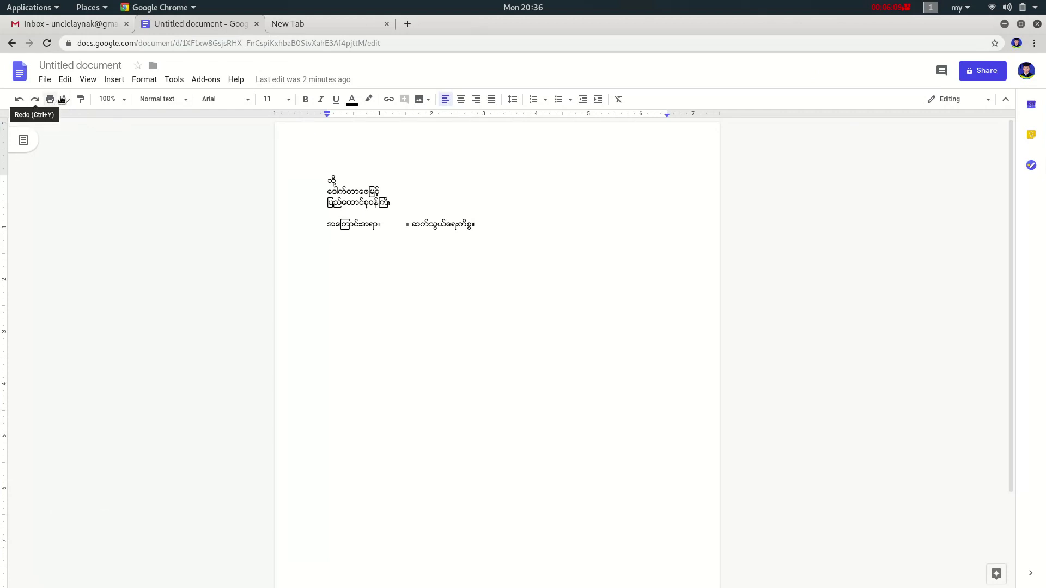
click(181, 99)
Step: Replace the Burmese document title with 'letter', switching the keyboard input to English first
click(182, 99)
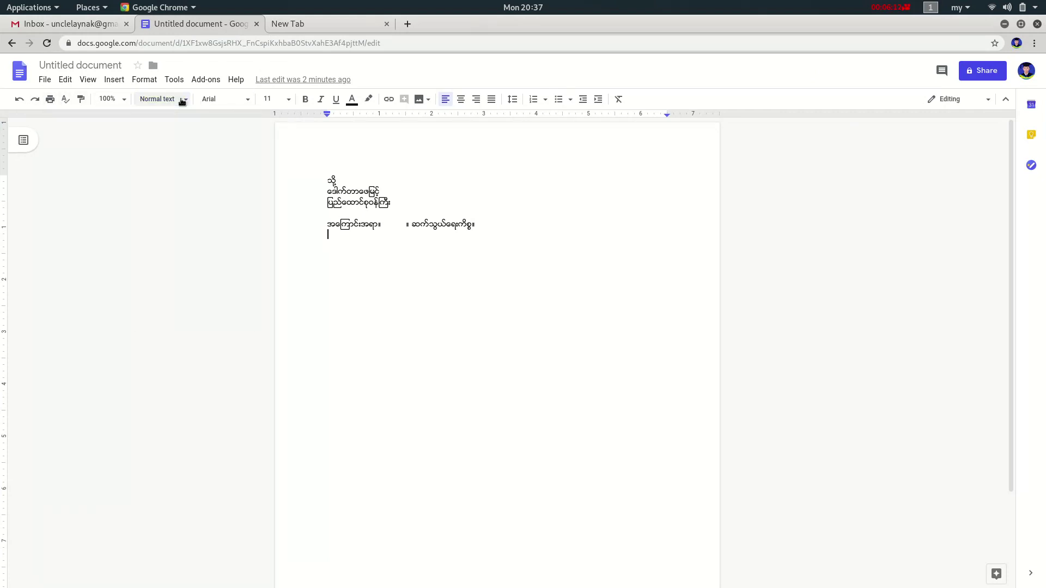
click(45, 80)
mouse_move(113, 80)
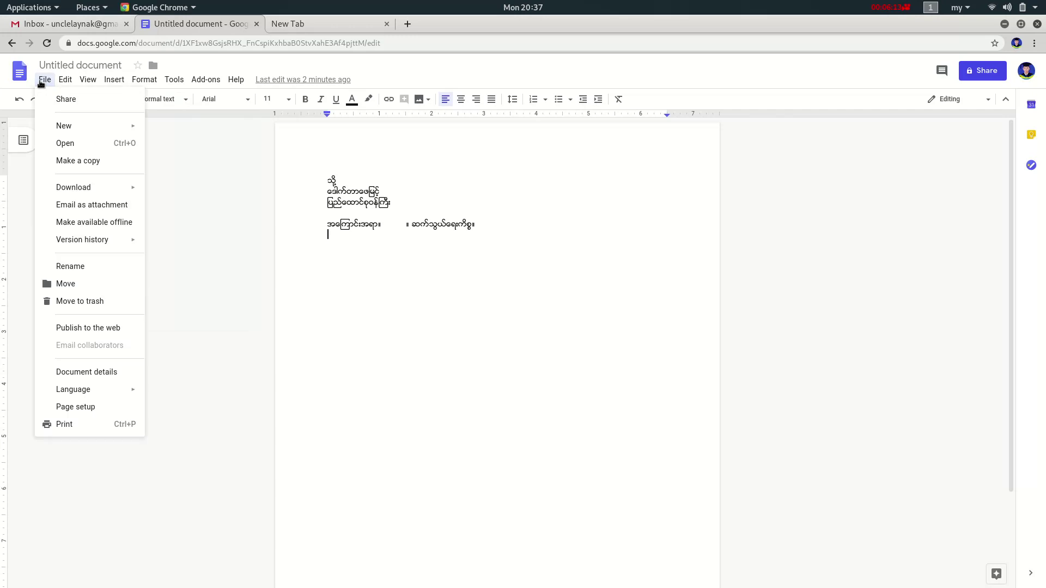
click(103, 64)
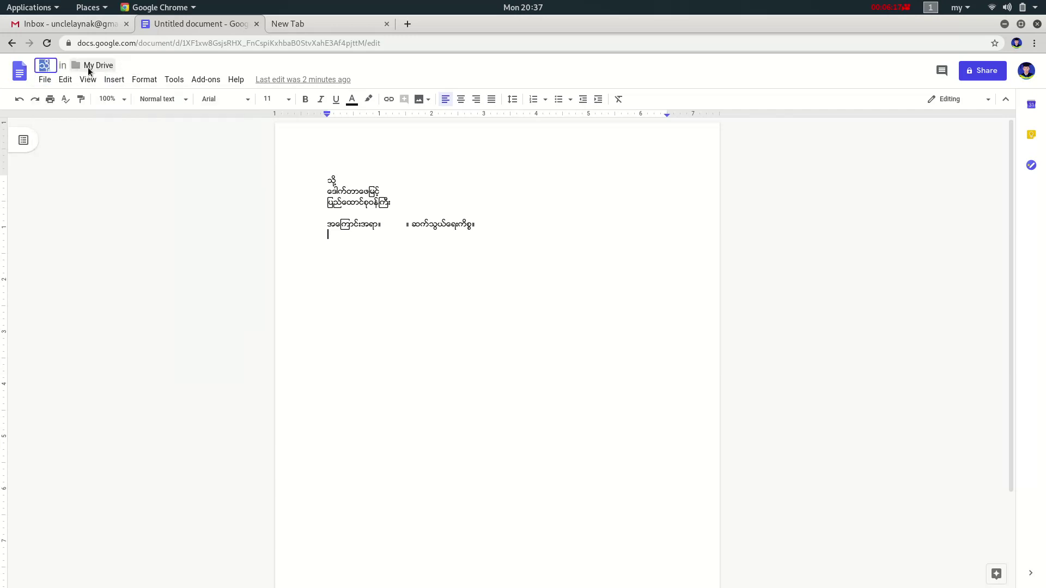
click(50, 64)
double_click(52, 64)
key(BackSpace)
key(super+space)
text(a)
key(BackSpace)
text(l)
text(etter)
key(Return)
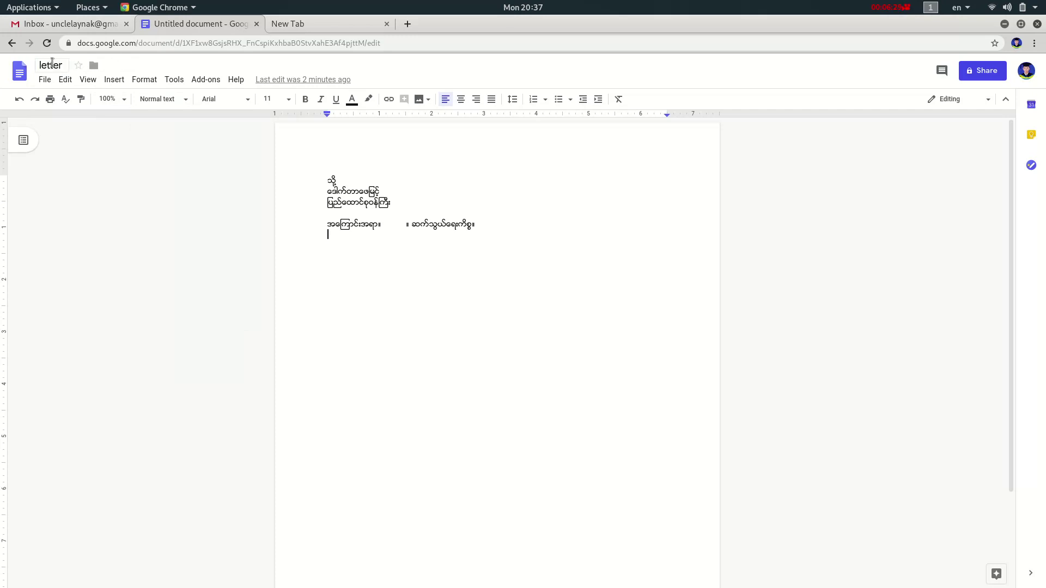
Step: Load Google Docs in the empty new tab from the Google apps list
click(93, 24)
click(191, 25)
click(305, 25)
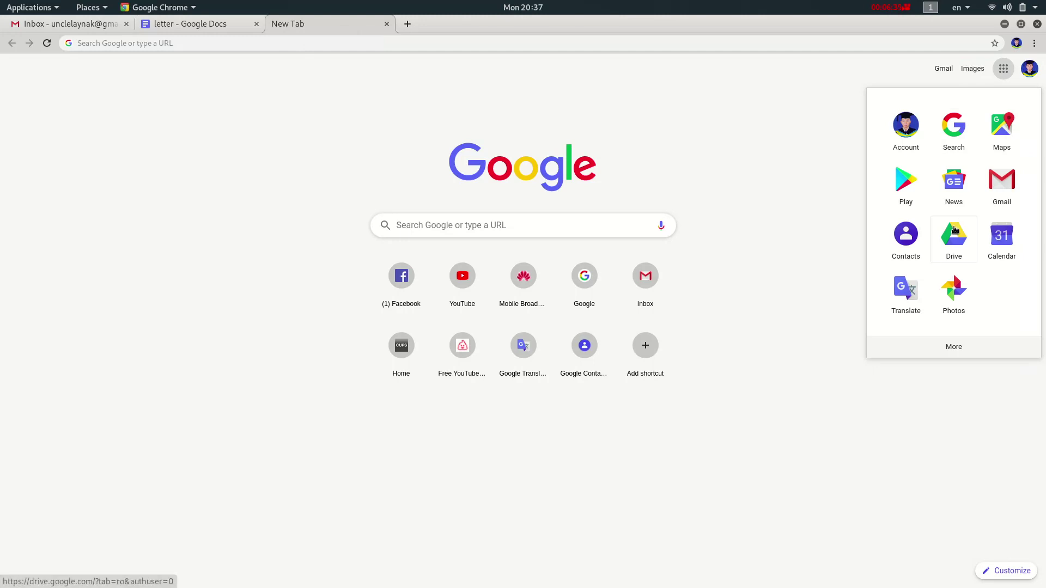
click(954, 345)
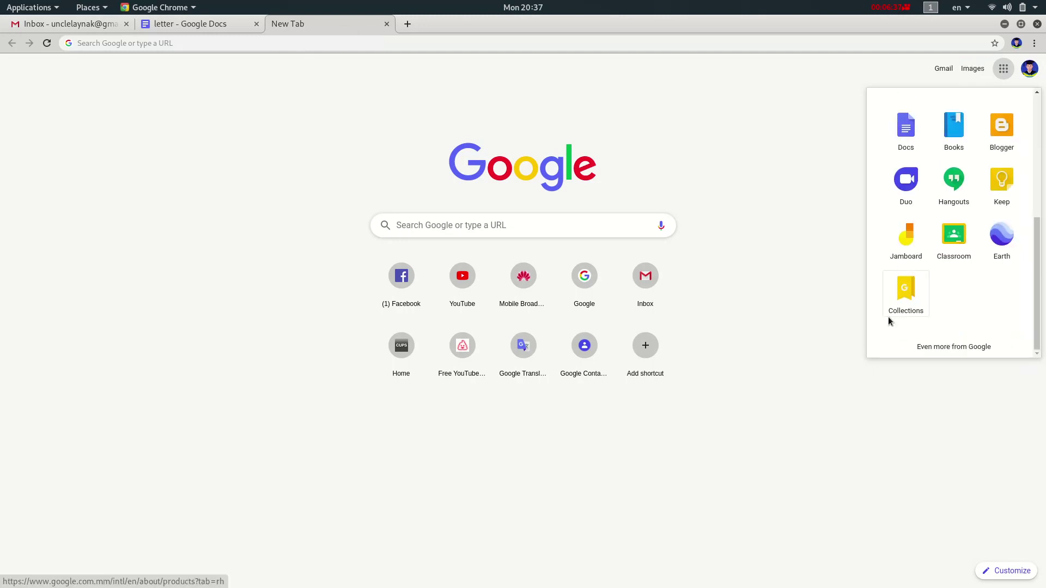
click(907, 129)
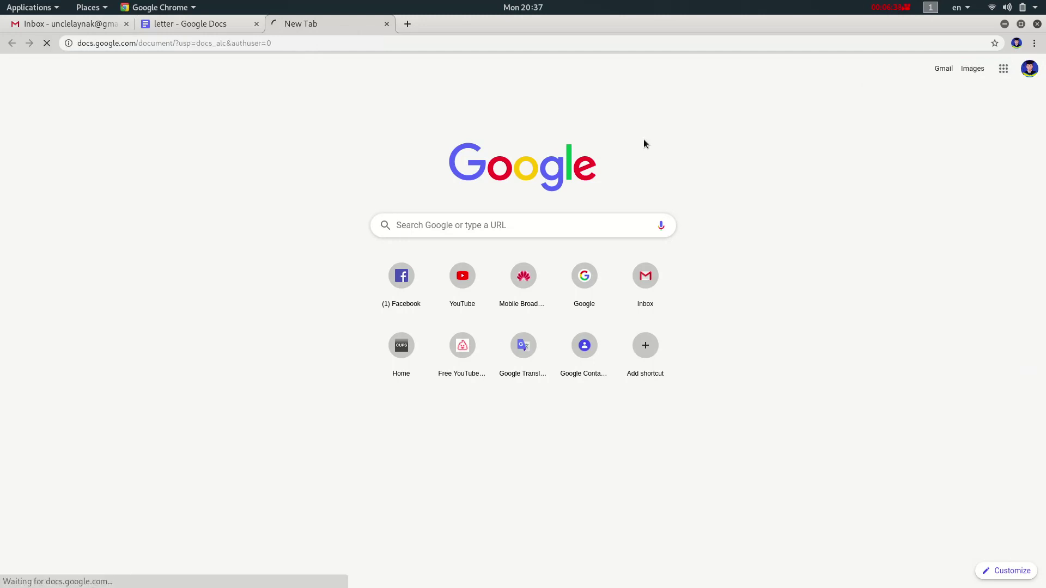
Step: Open and close the Docs navigation list, then go back to the letter document
click(207, 19)
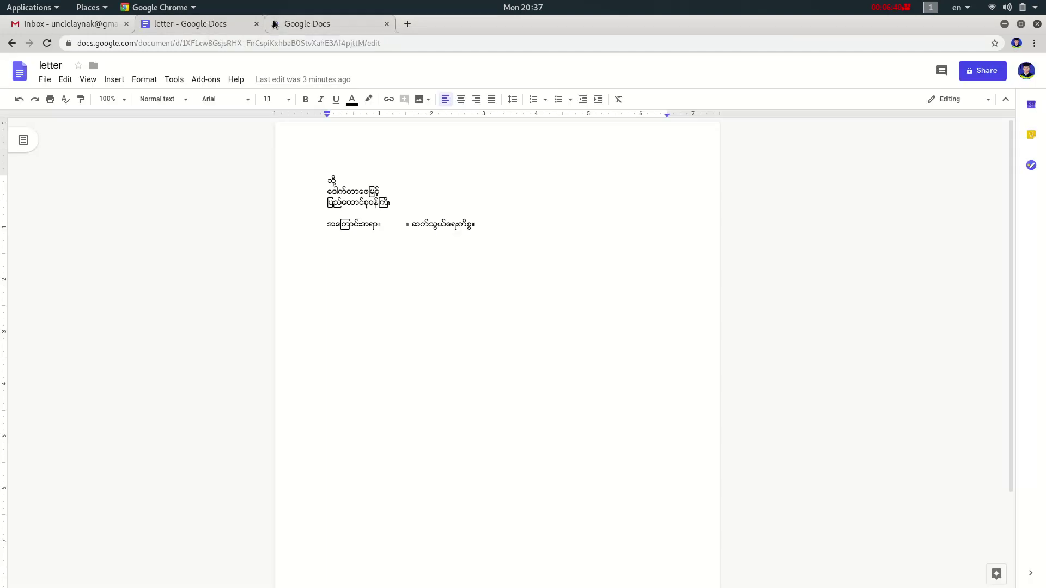
click(308, 23)
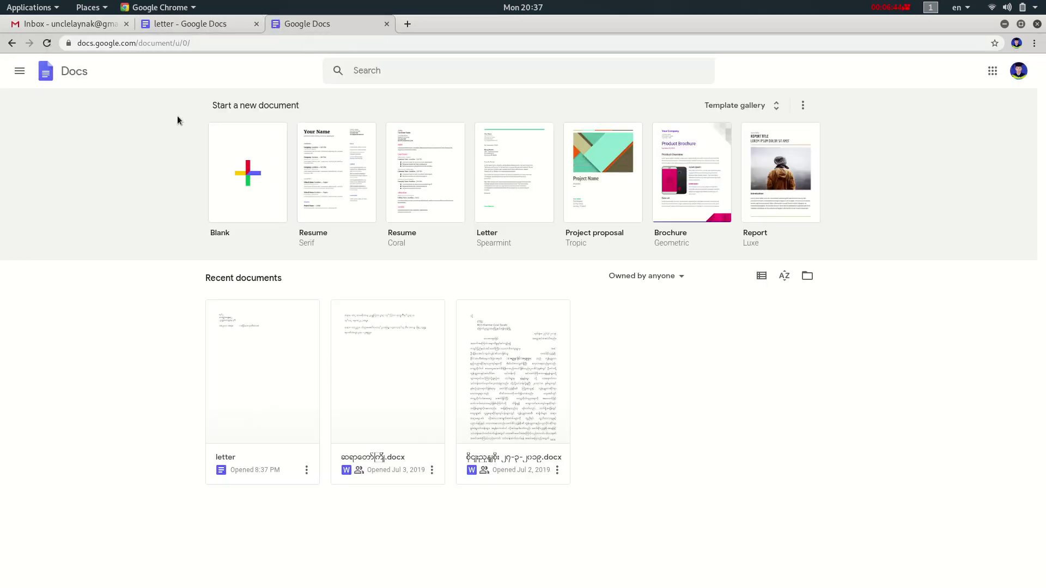
click(19, 71)
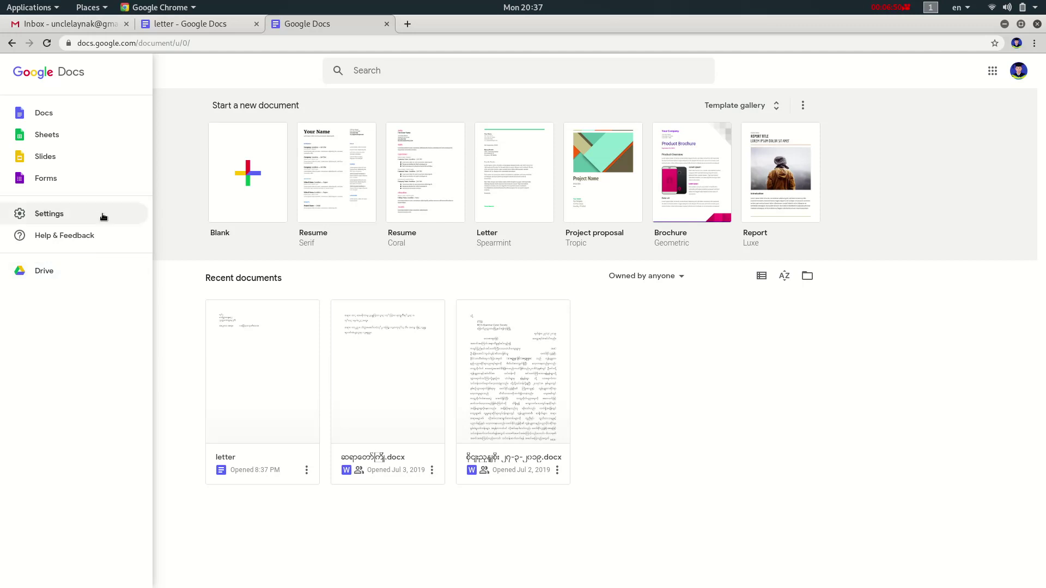
click(182, 71)
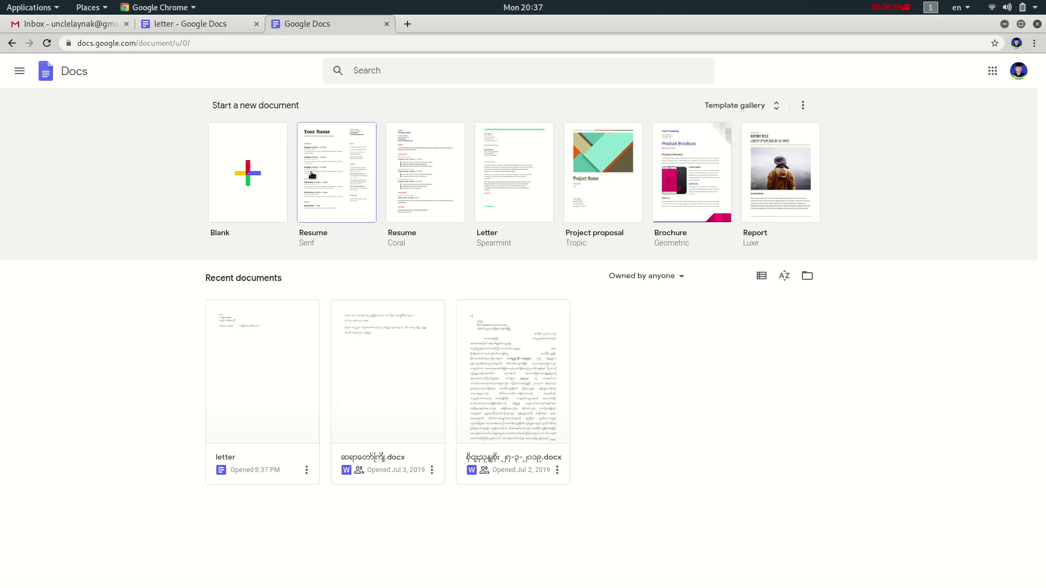
click(226, 25)
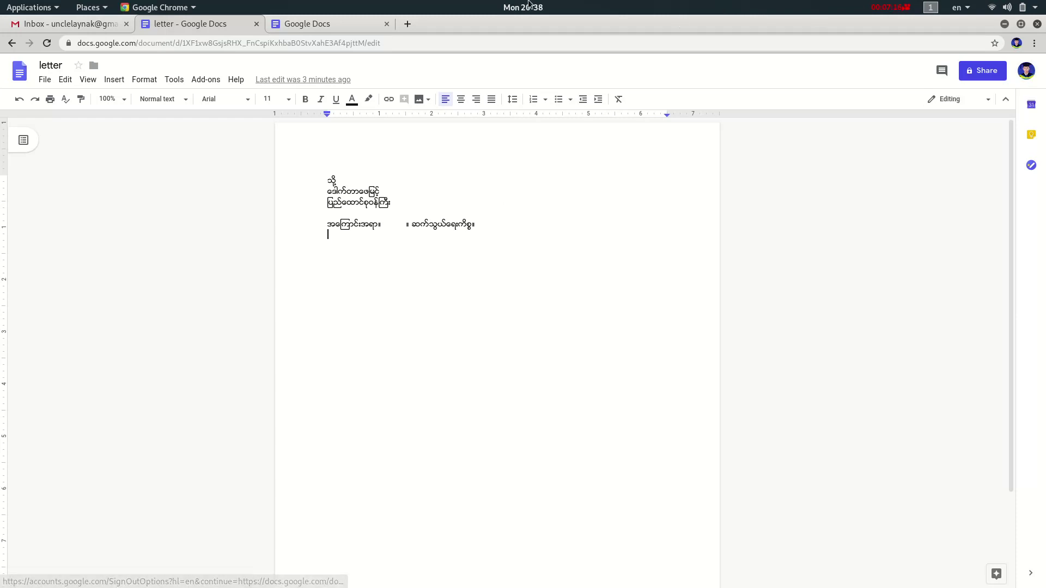
click(342, 24)
click(406, 21)
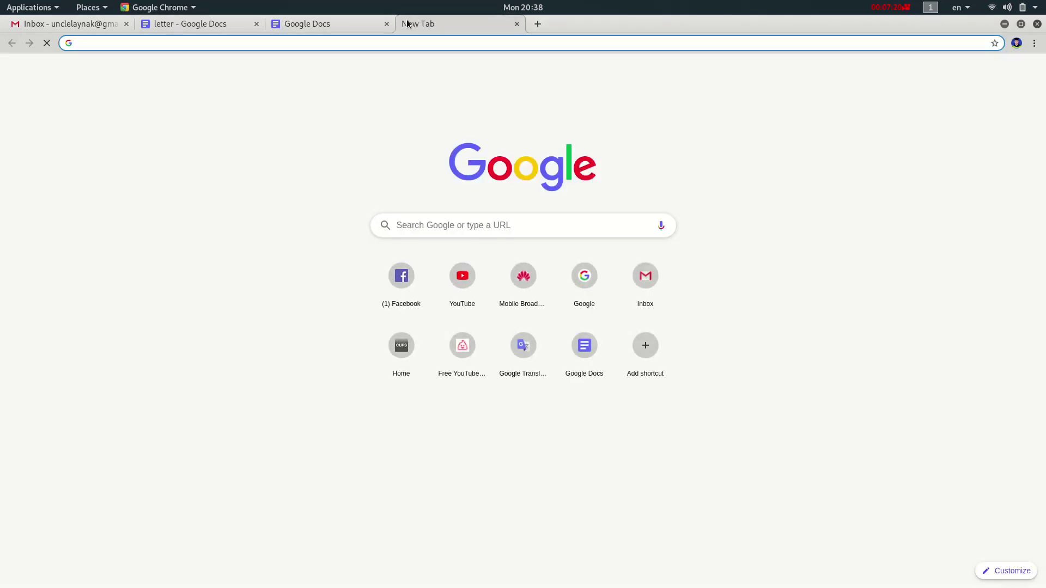
text(www.goo)
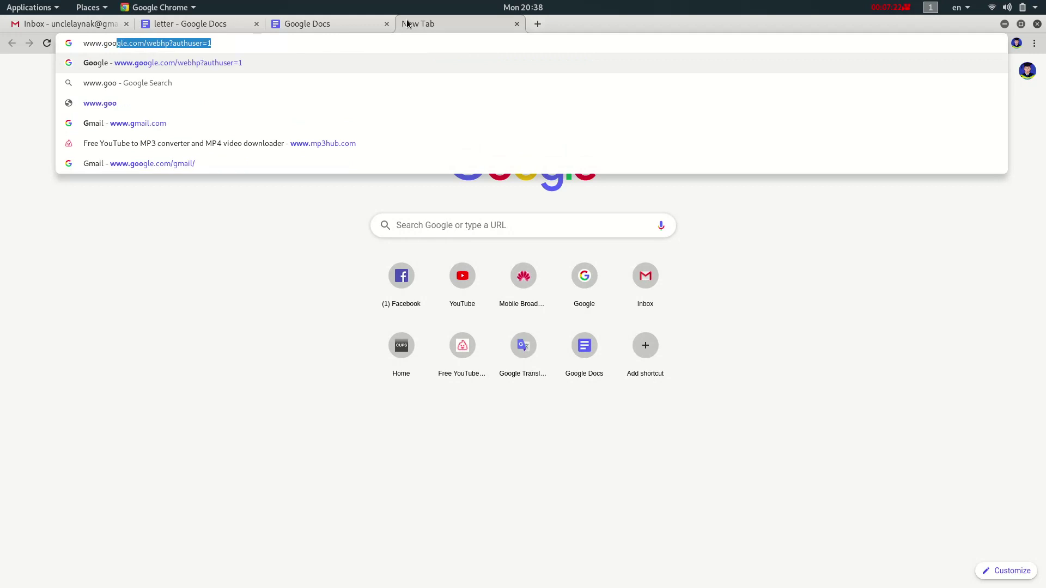
text(gle.com)
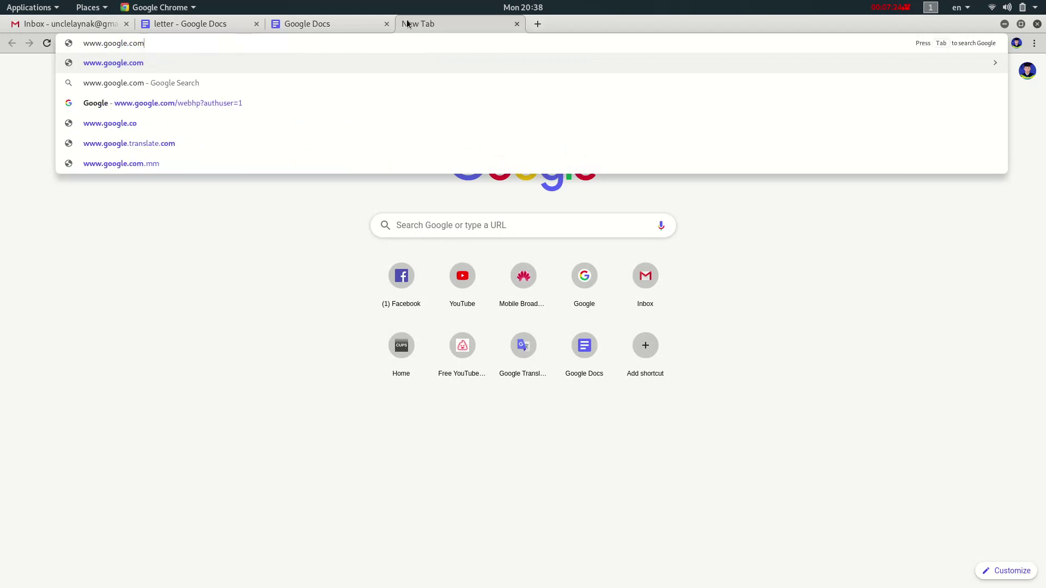
key(Return)
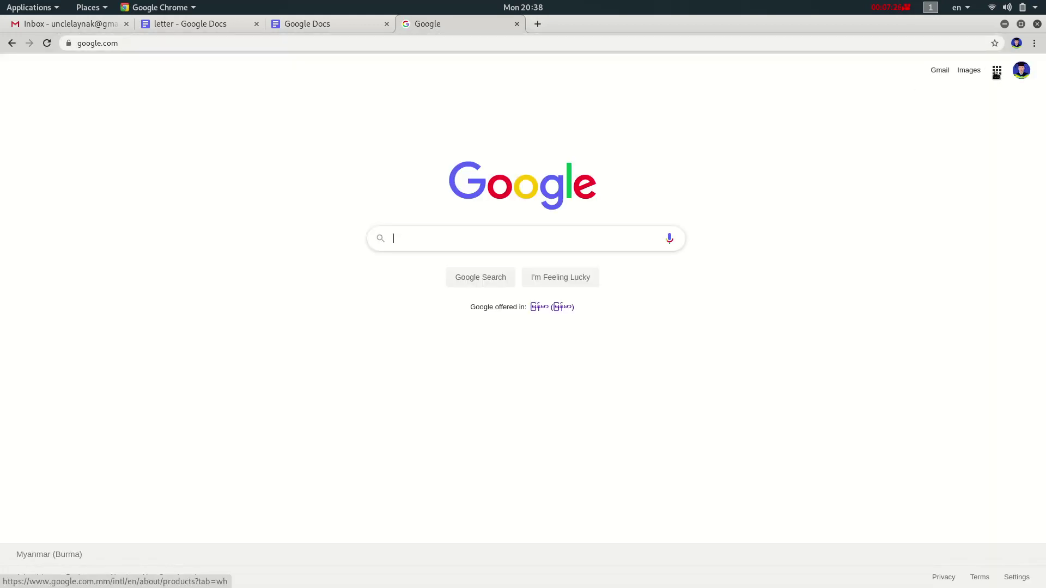
Step: Browse the full Google apps list, close it, and return to the Docs home page
click(997, 72)
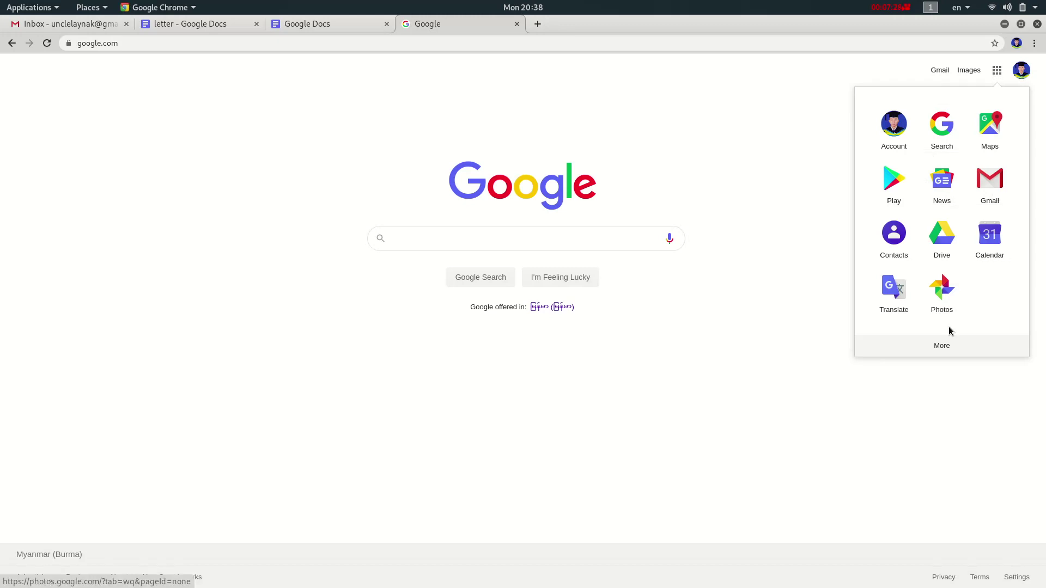
click(944, 348)
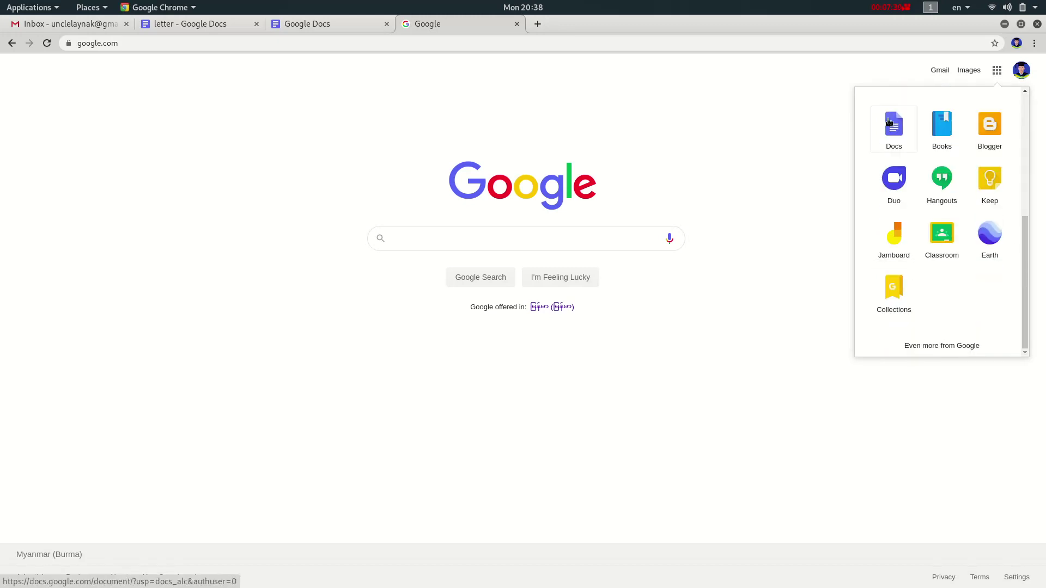
click(783, 139)
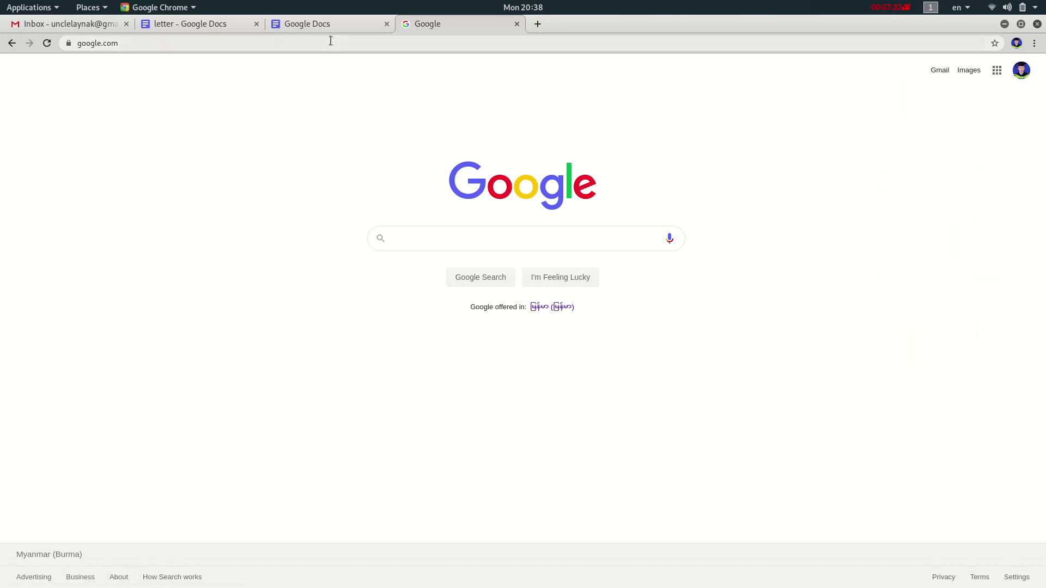
click(308, 23)
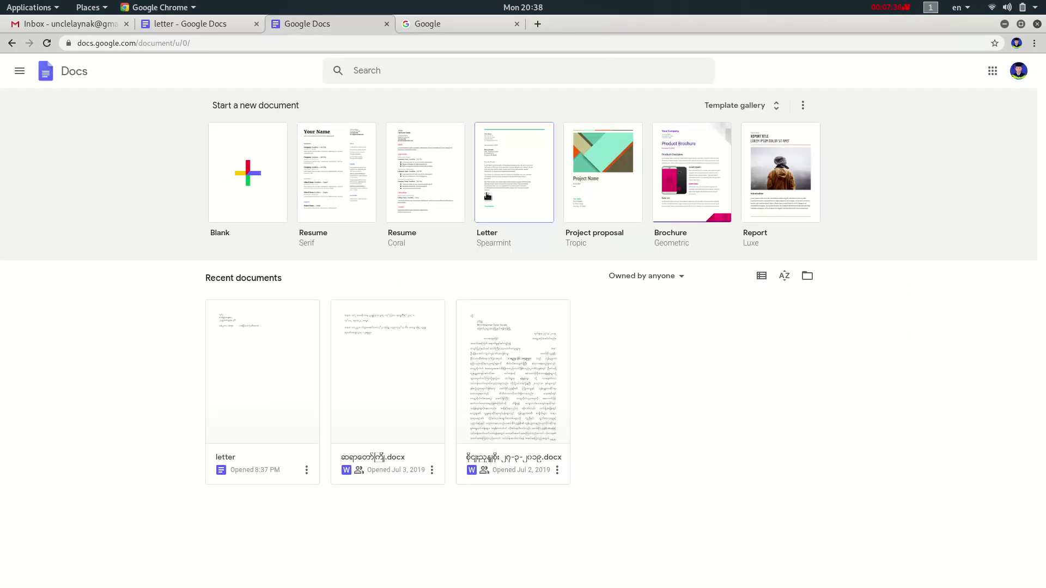
Step: Reopen the 'letter' document from the Recent documents list
click(199, 22)
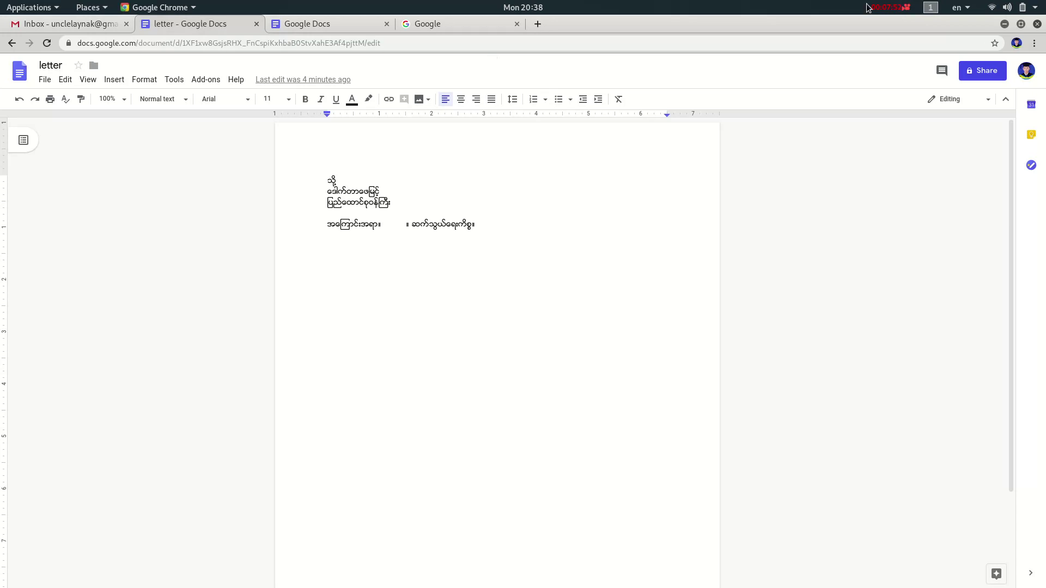
click(895, 11)
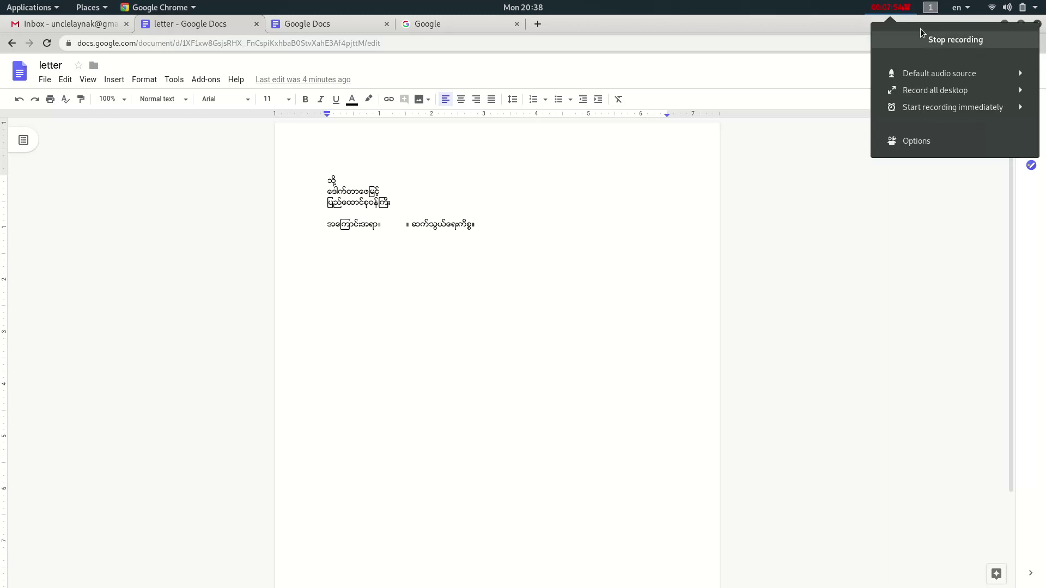